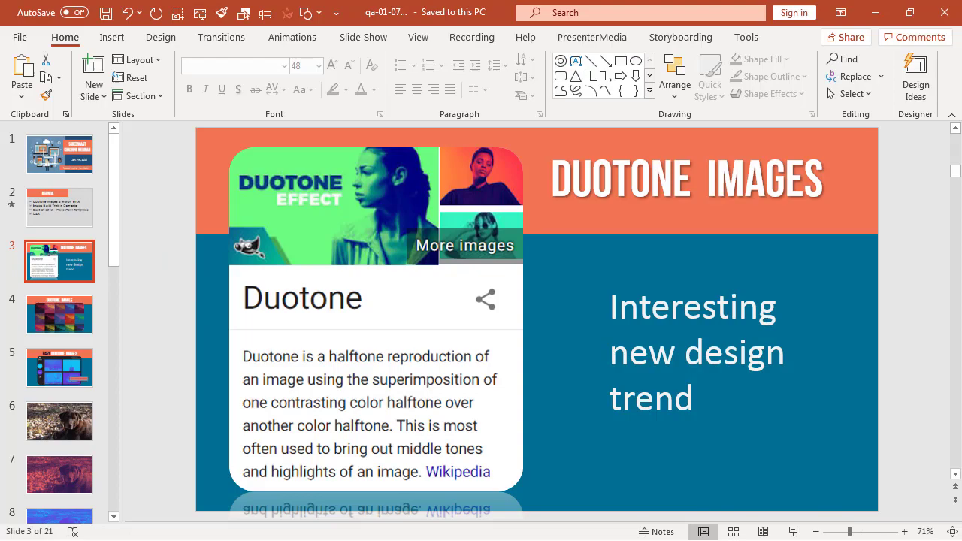
Browse Pinterest 'gradient duotone design' ideas, then return to the presentation's 'Easy Duotone Images' slide.
key("alt+Tab")
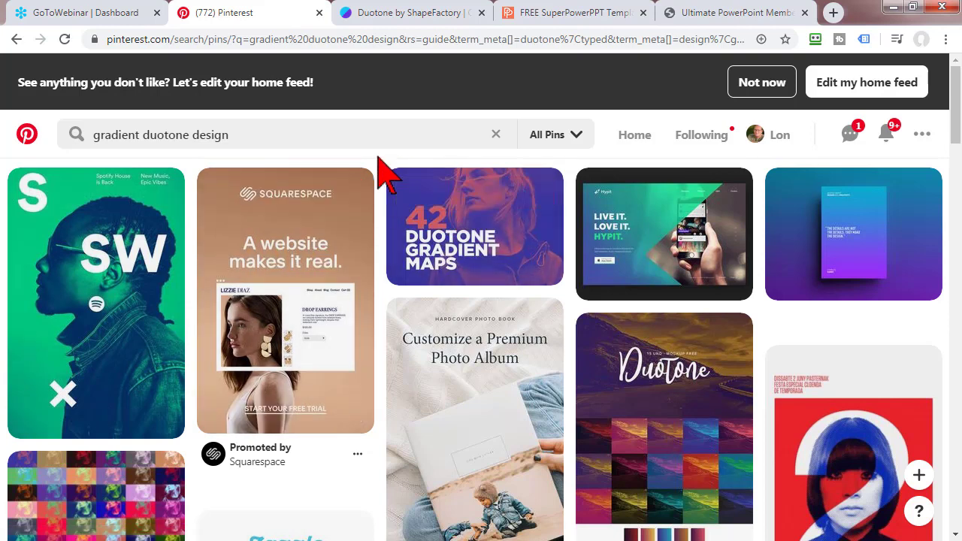
key("alt+Tab")
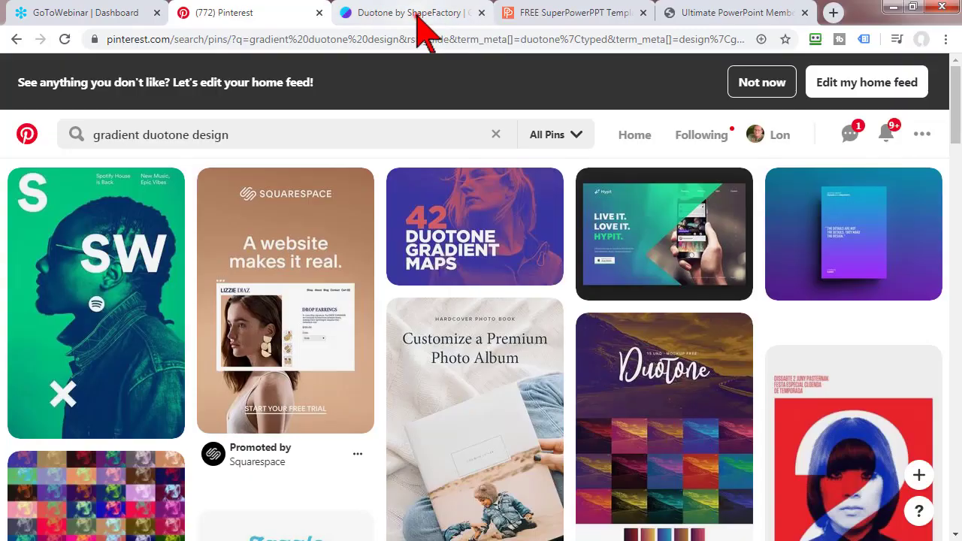
Open Duotone by ShapeFactory, try a 'labrador' photo search, then clear it to restore the default grid.
left_click(414, 13)
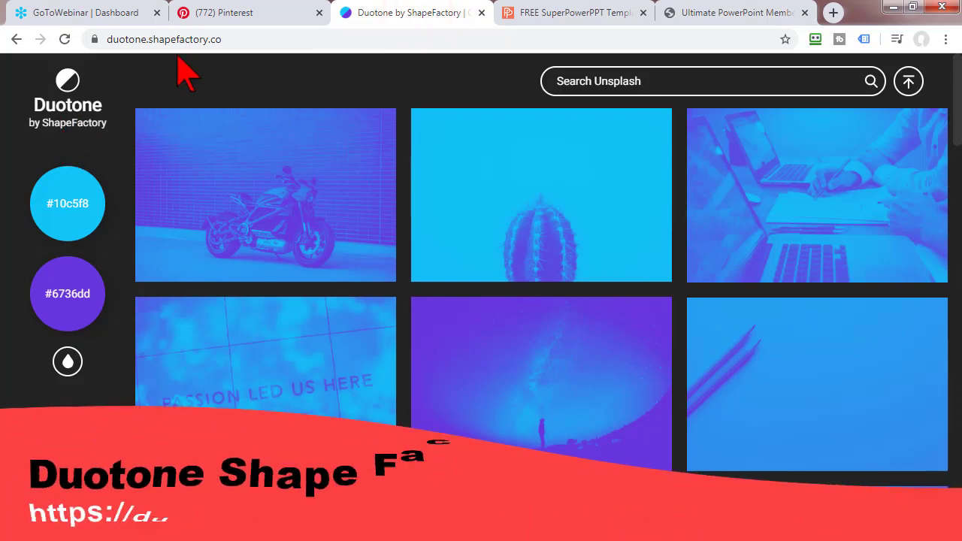
left_click(242, 39)
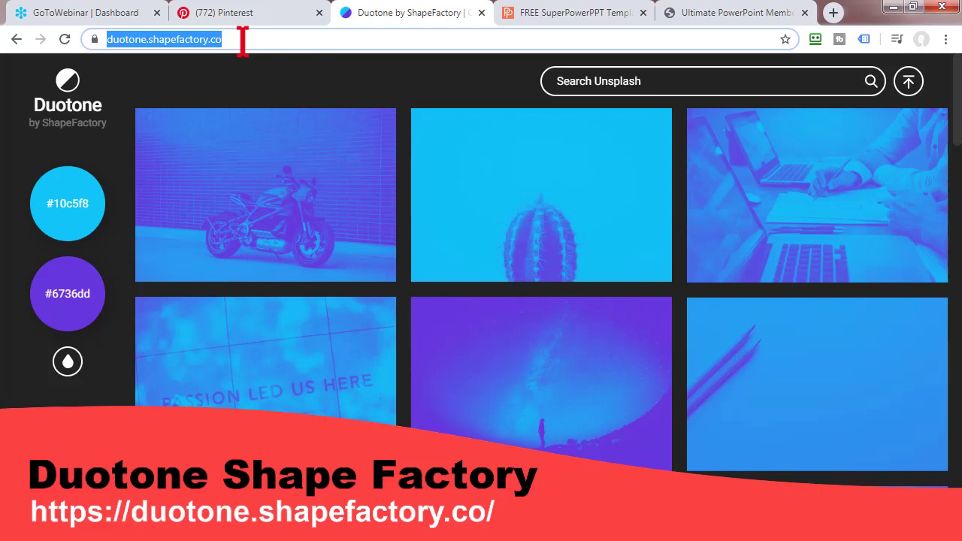
left_click(392, 76)
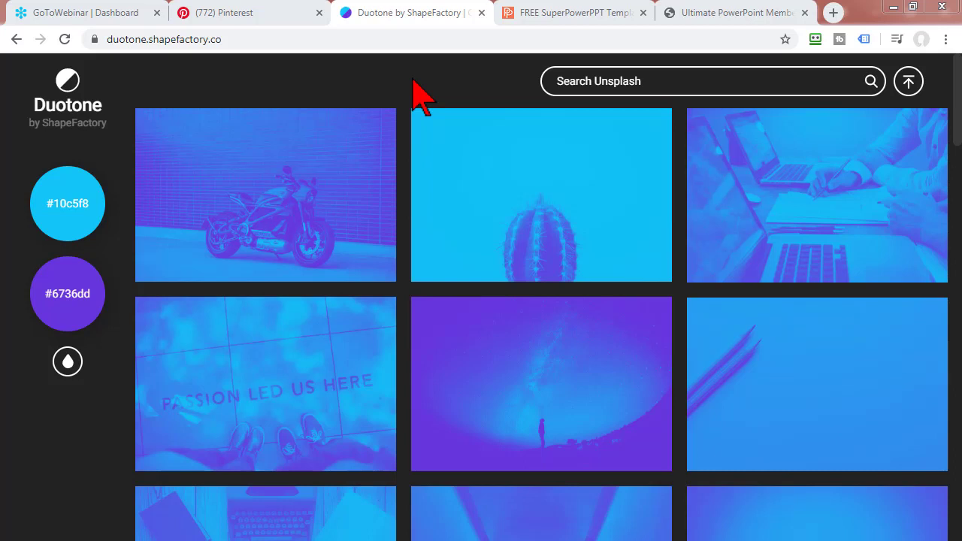
left_click(656, 82)
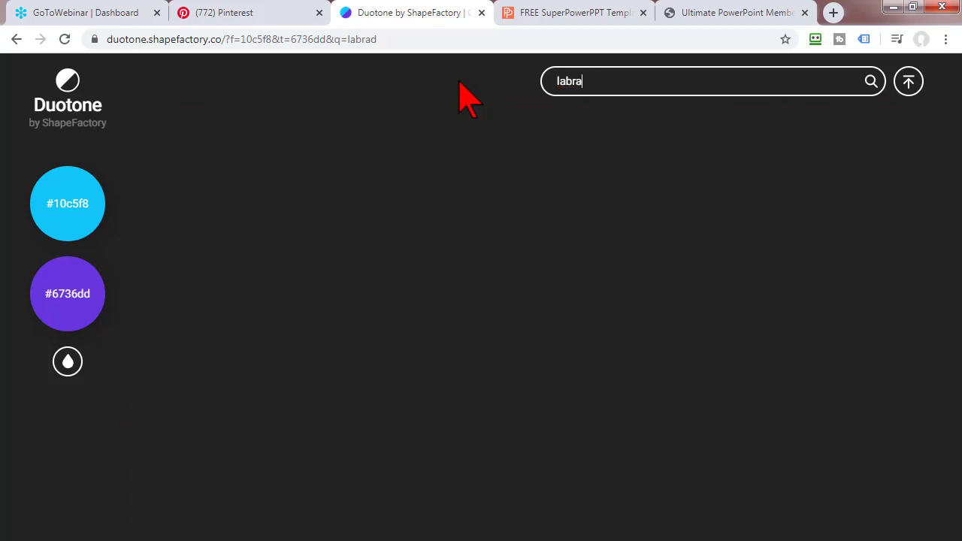
key("BackSpace")
key("BackSpace")
key("BackSpace")
key("BackSpace")
key("BackSpace")
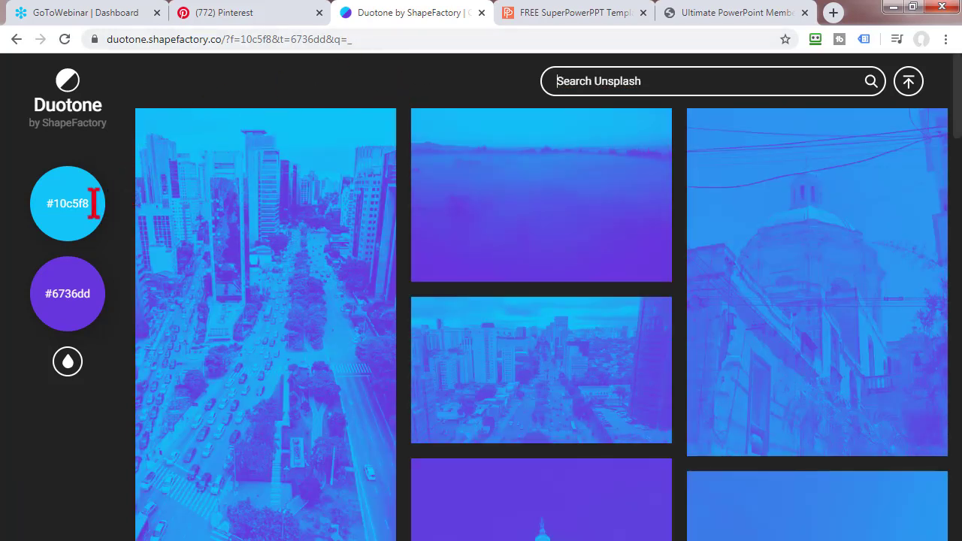
Try the light and dark colour pickers, then apply the preset red #ff0028 and maroon #7a004f pair.
left_click(86, 293)
left_click(264, 226)
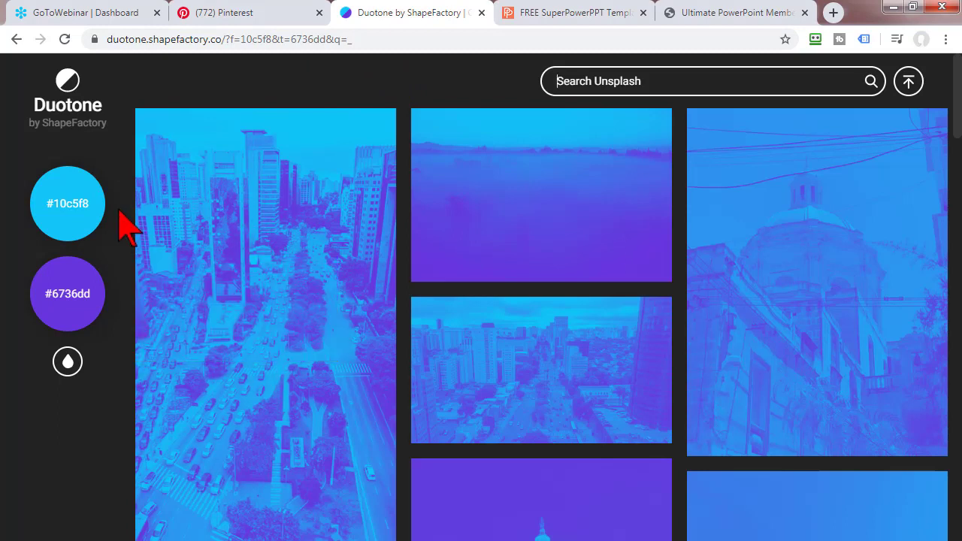
left_click(93, 200)
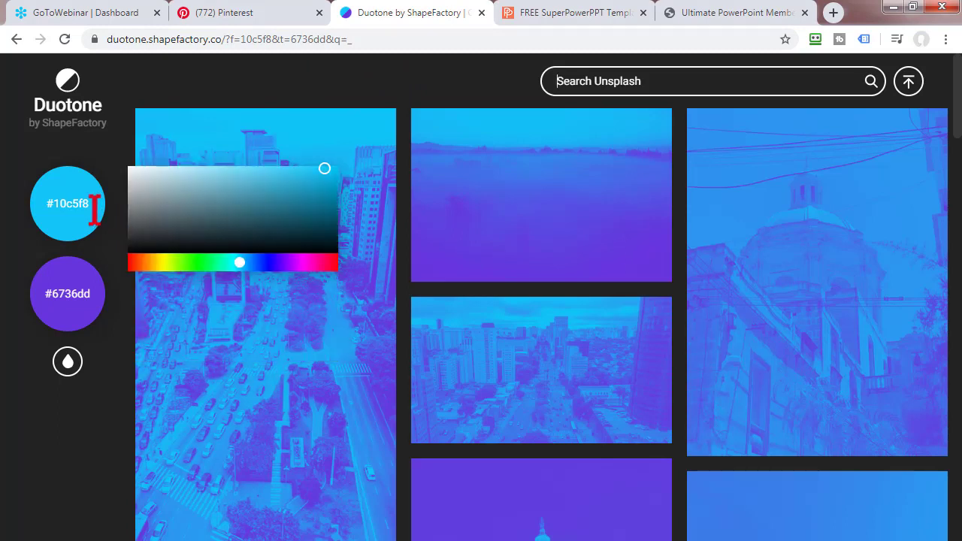
left_click(99, 285)
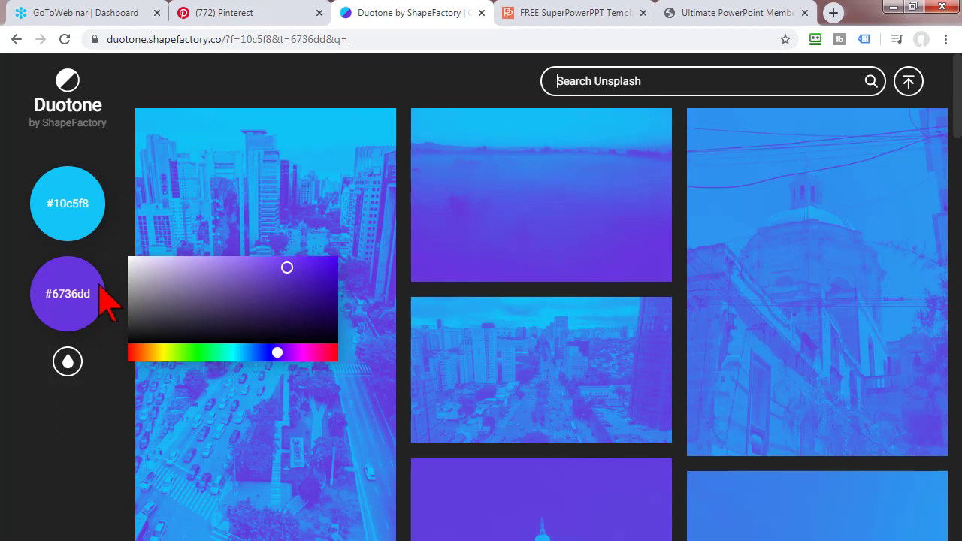
left_click(185, 151)
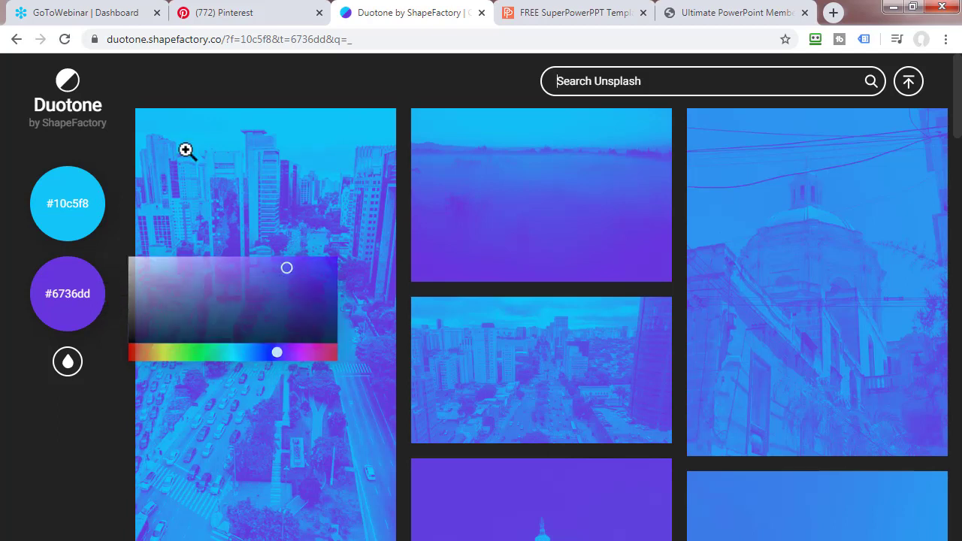
left_click(83, 312)
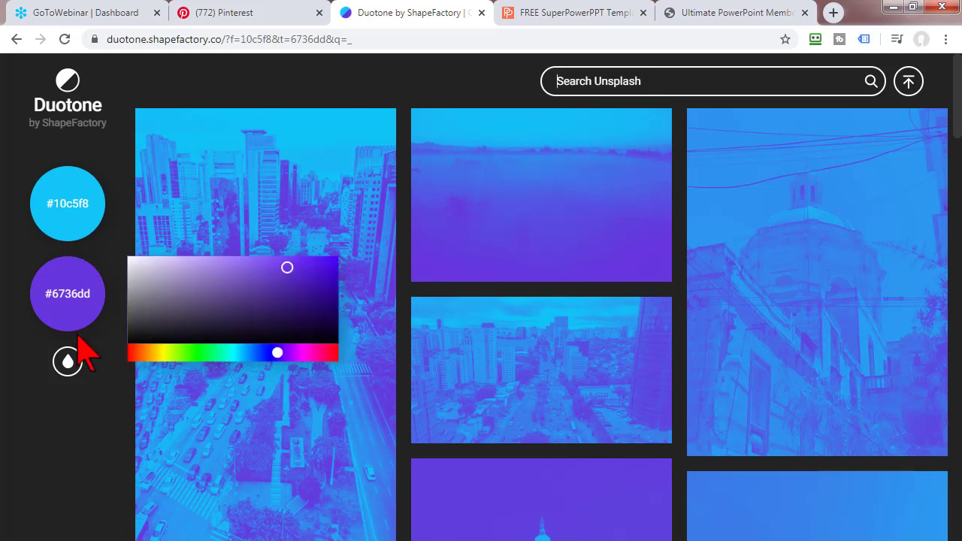
left_click(71, 365)
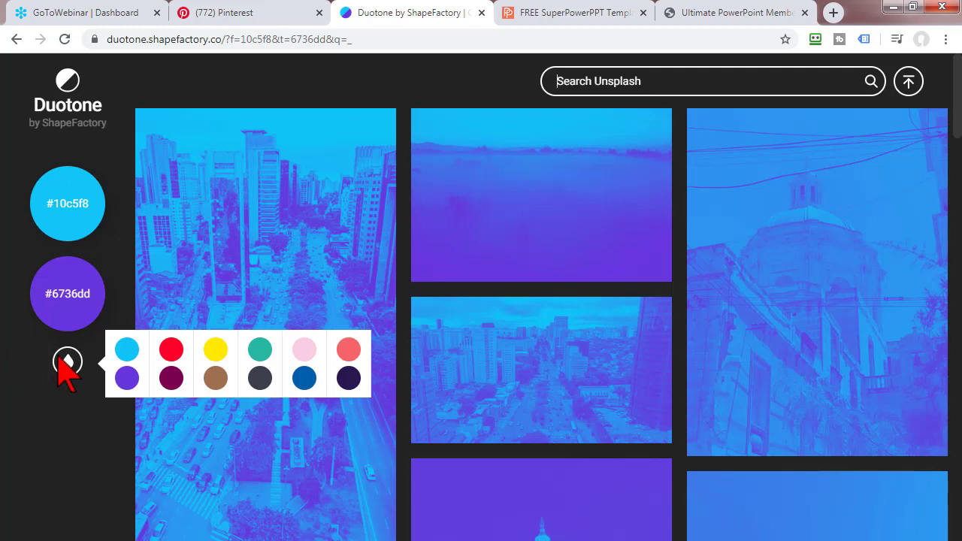
mouse_move(67, 359)
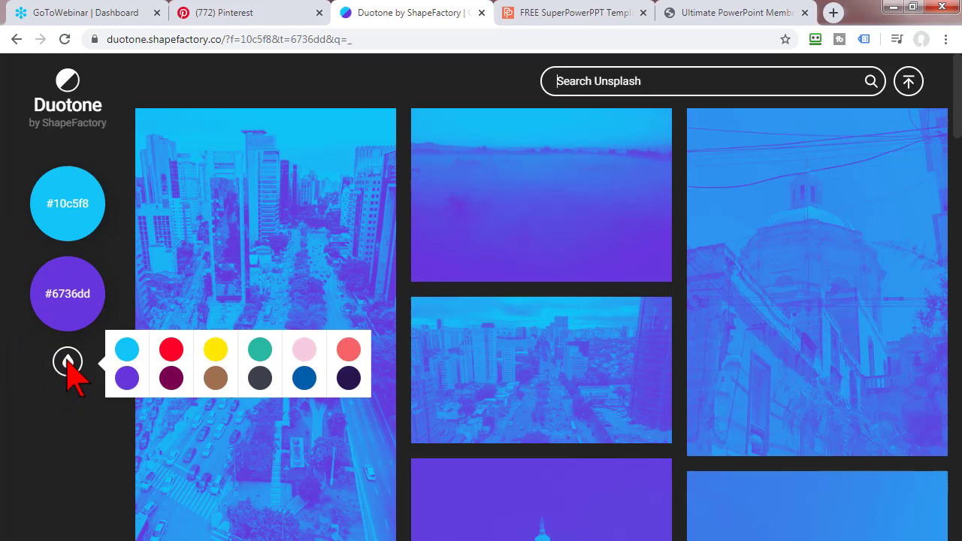
left_click(179, 362)
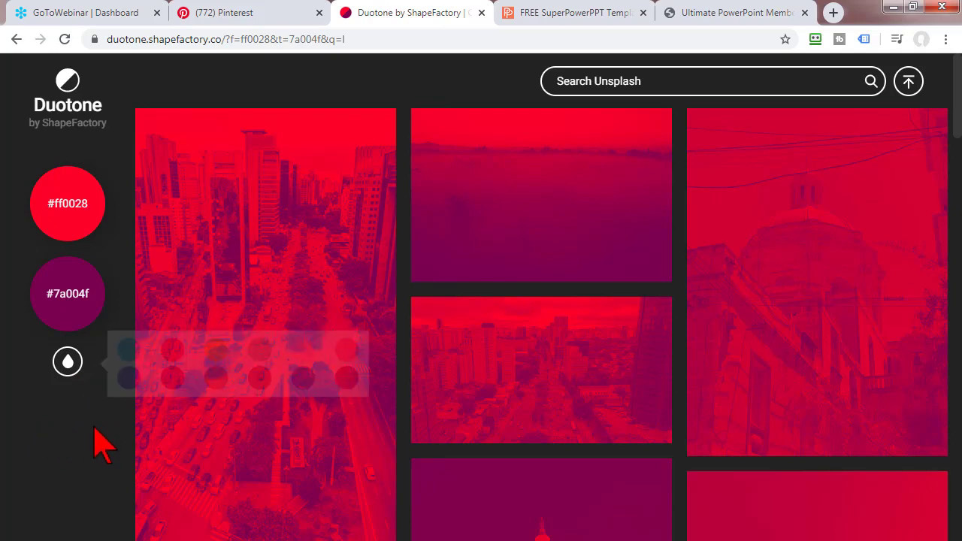
Upload the Maggie 5 dog photo from the computer into the duotone tool.
left_click(909, 82)
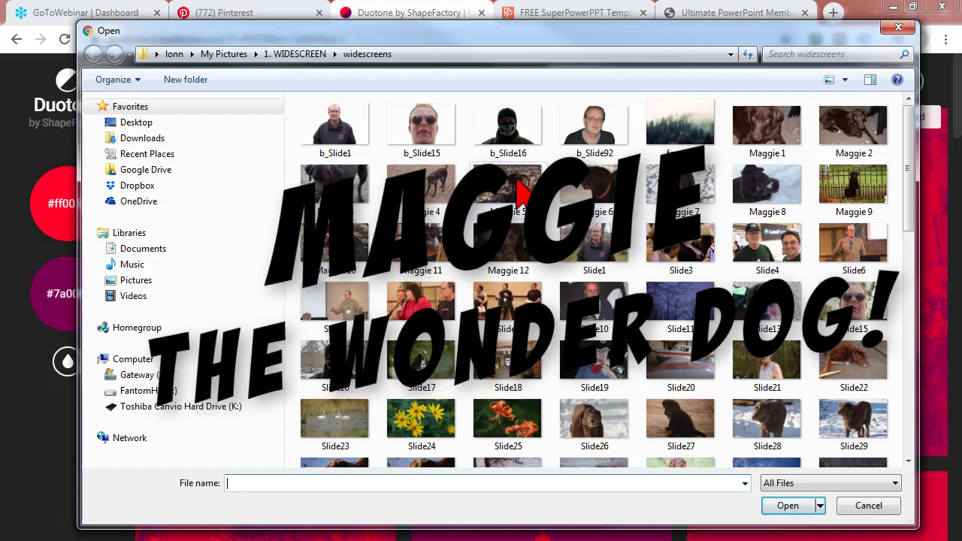
left_click(523, 194)
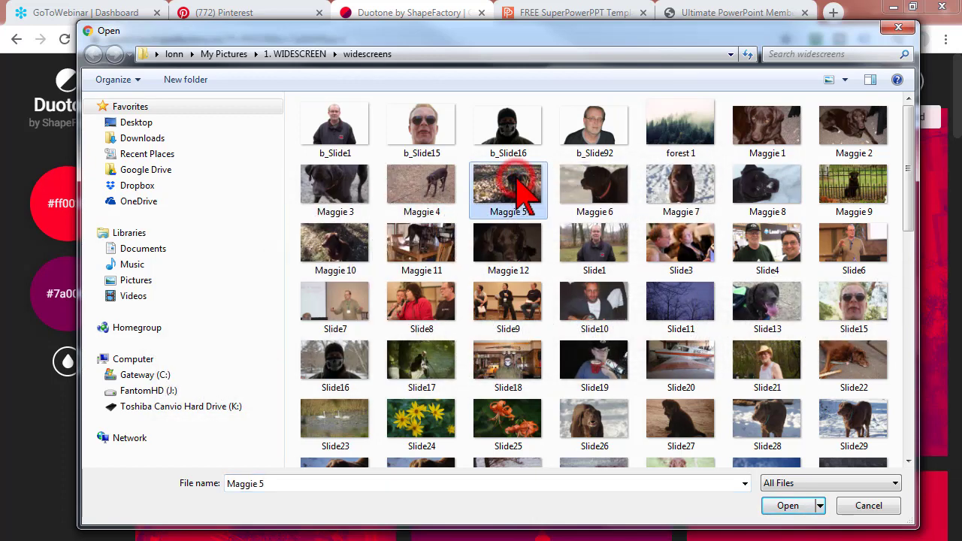
left_click(788, 506)
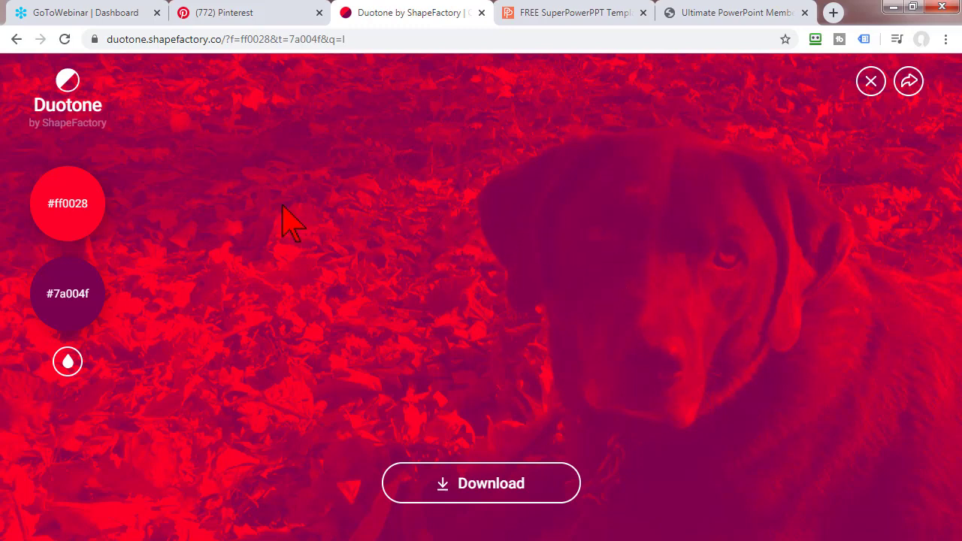
Switch the dog photo to the cyan #10c5f8 and purple #6736dd pair, and bring the Pictures window into view.
left_click(69, 362)
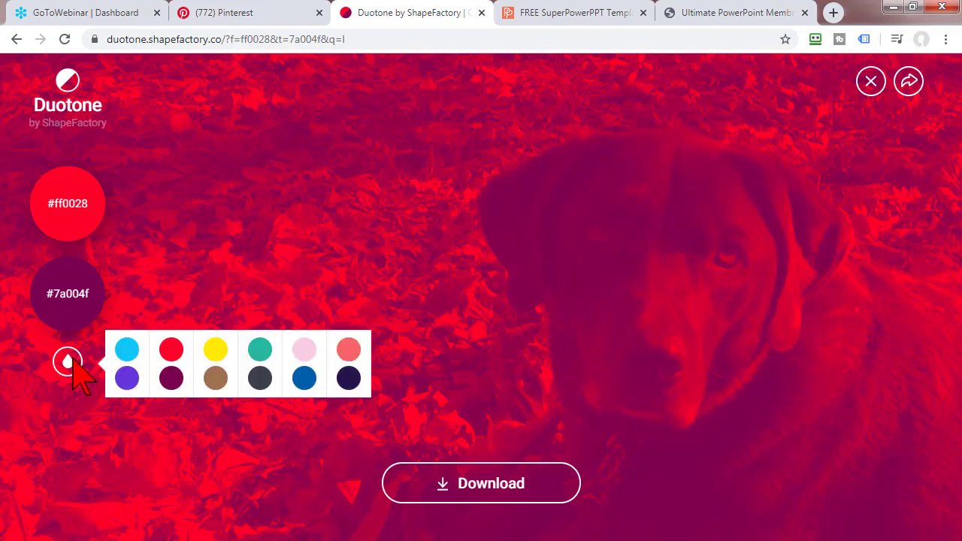
left_click(127, 378)
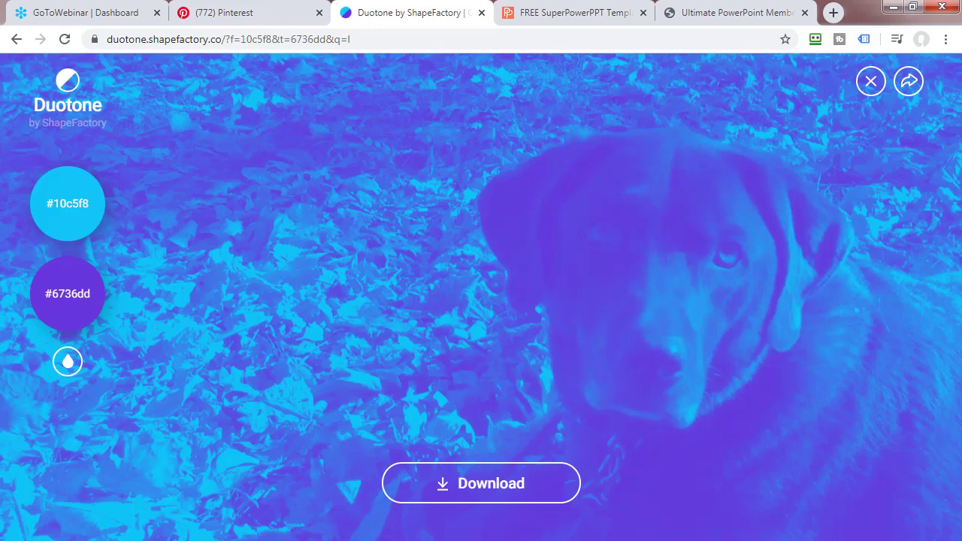
left_click_drag(958, 79, 609, 98)
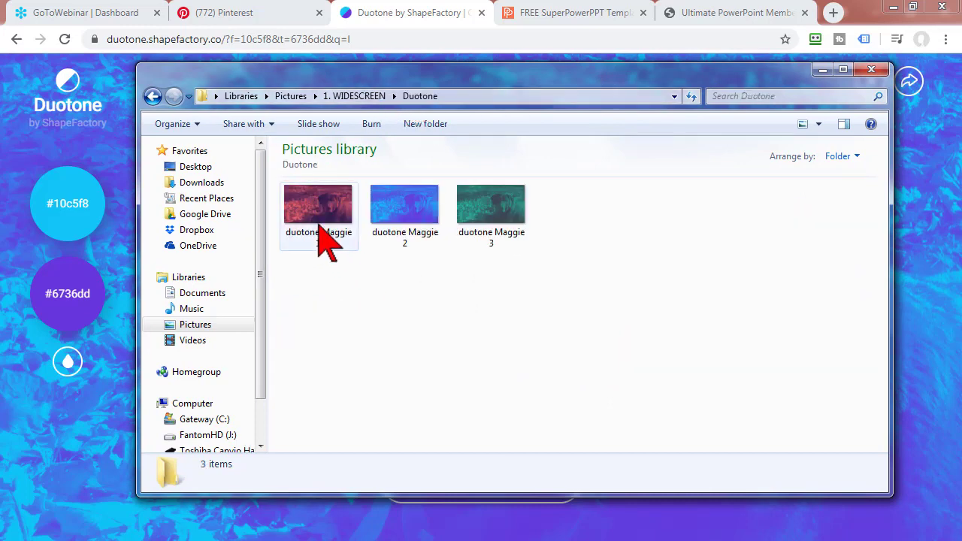
Minimize the Explorer Duotone folder window to reveal the duotone dog photo again.
mouse_move(328, 242)
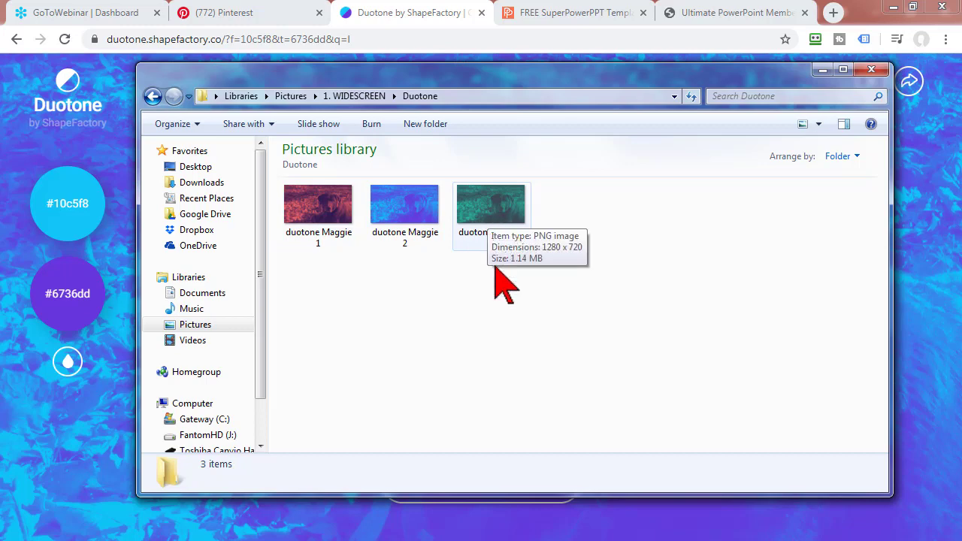
left_click(823, 69)
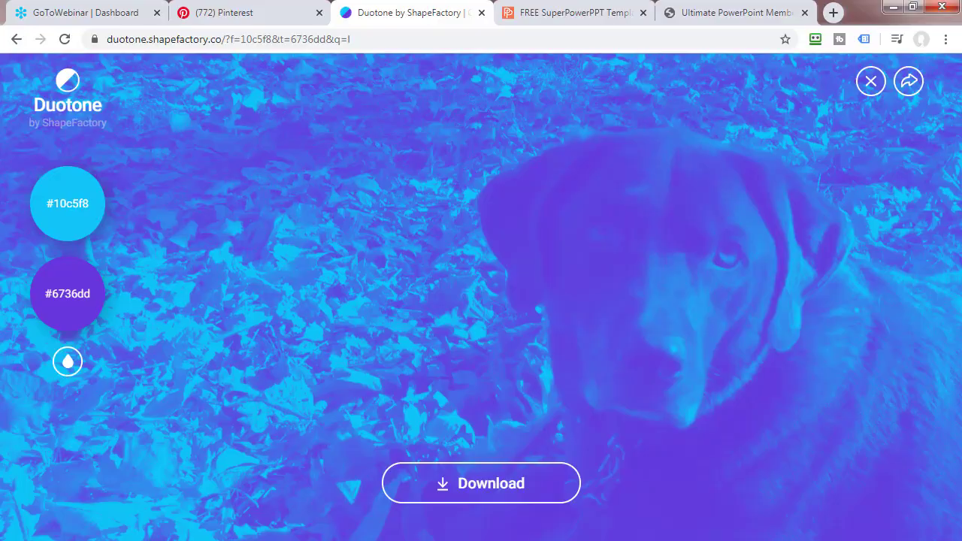
Return to PowerPoint and go through the dog slides to slide 13, 'HI! I'M MAGGIE'.
key("alt+Tab")
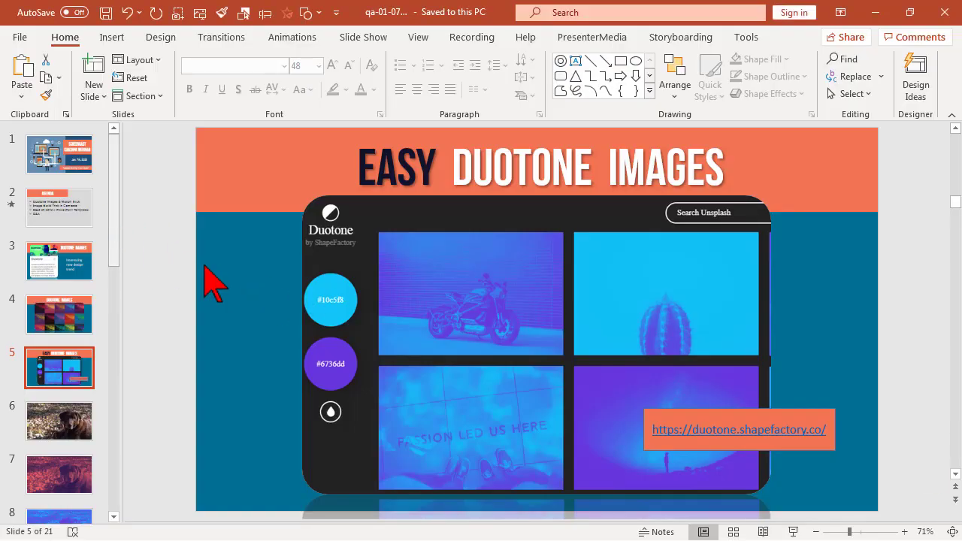
left_click(75, 428)
scroll(105, 344, "down", 2)
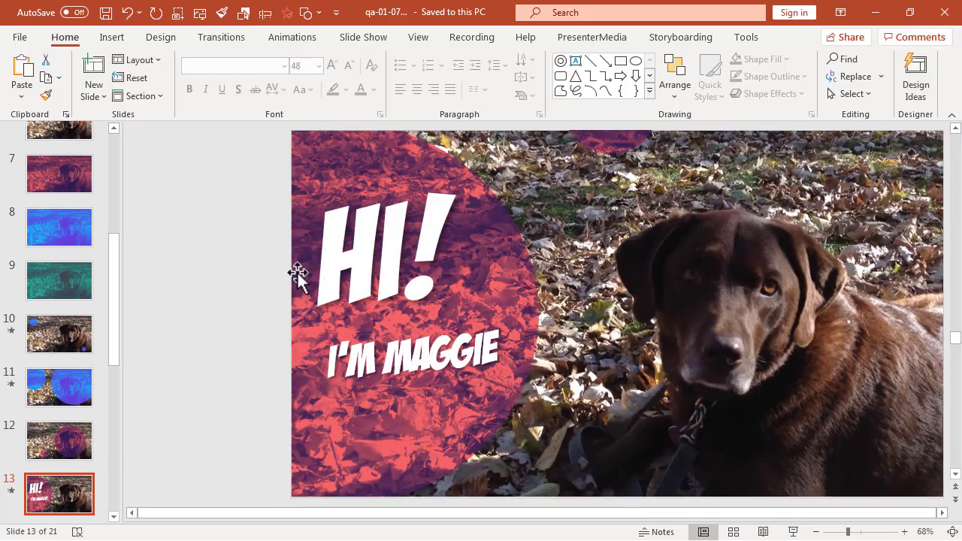
Insert a blank slide after slide 6 and drop the Maggie 5 photo from the widescreens folder onto it.
left_click_drag(113, 294, 117, 264)
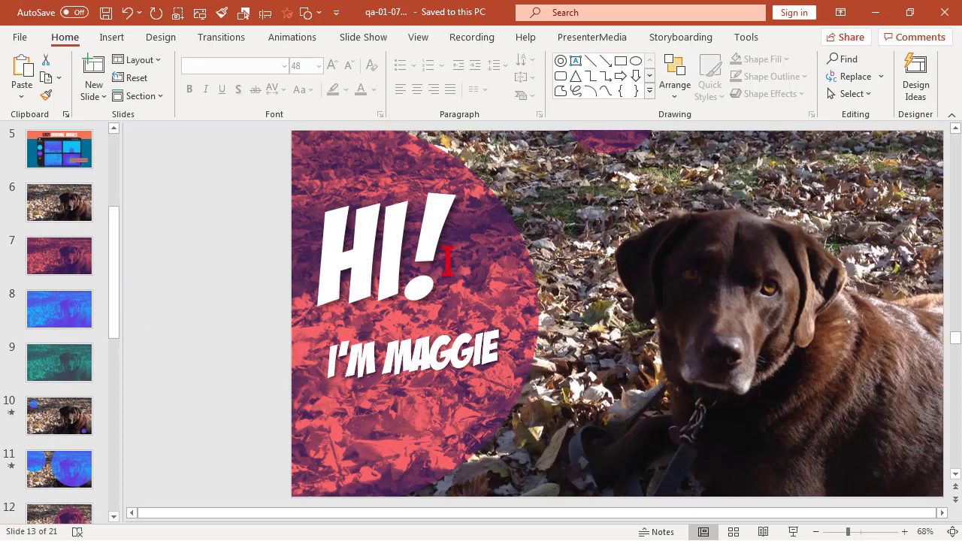
left_click(60, 218)
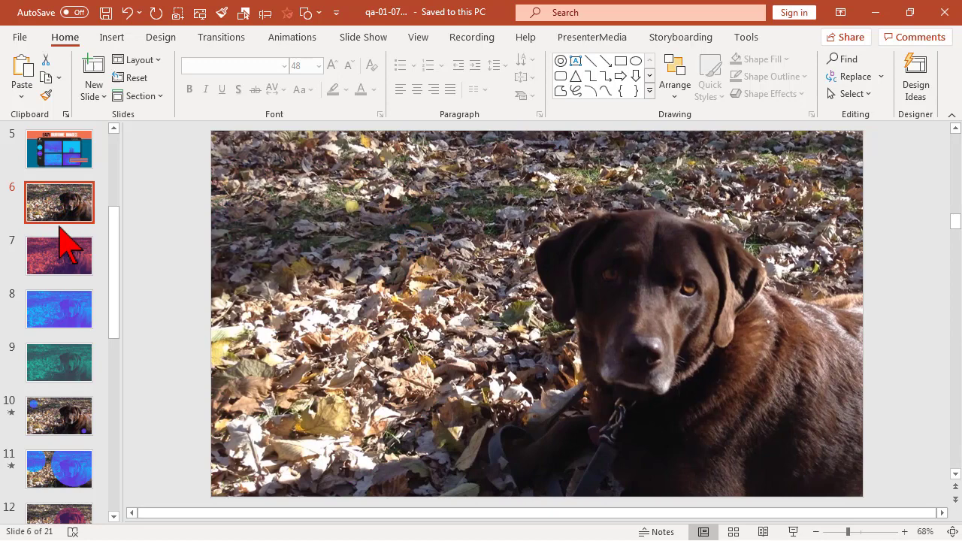
right_click(76, 233)
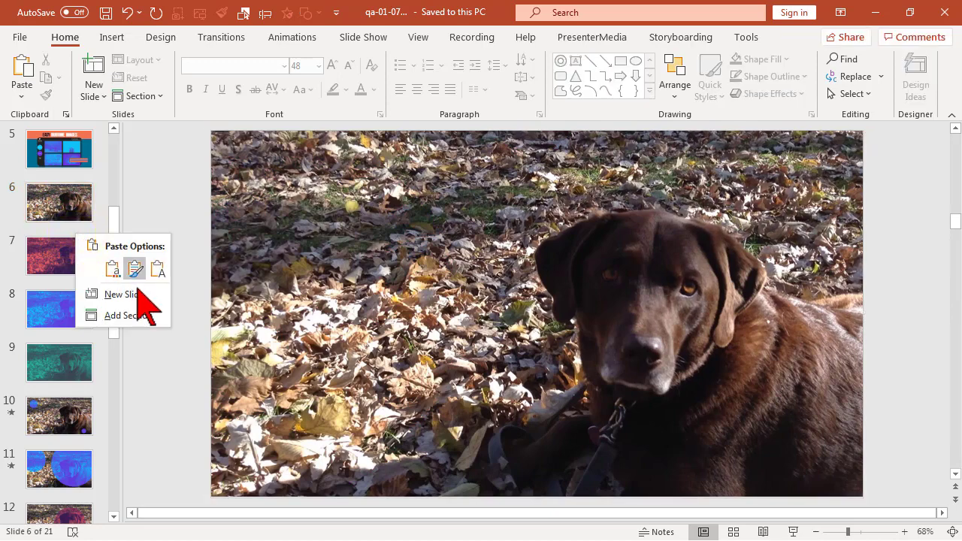
left_click(122, 294)
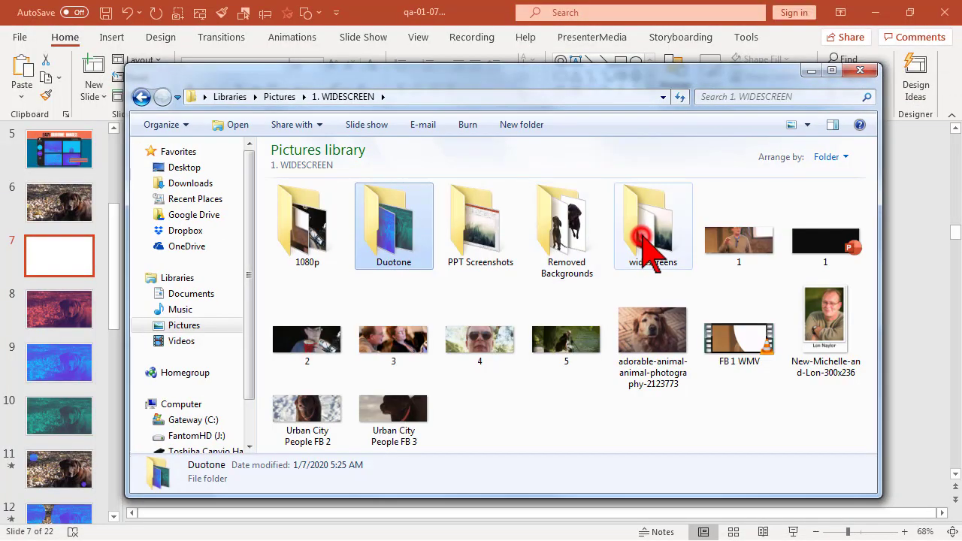
double_click(643, 239)
left_click_drag(481, 275, 906, 366)
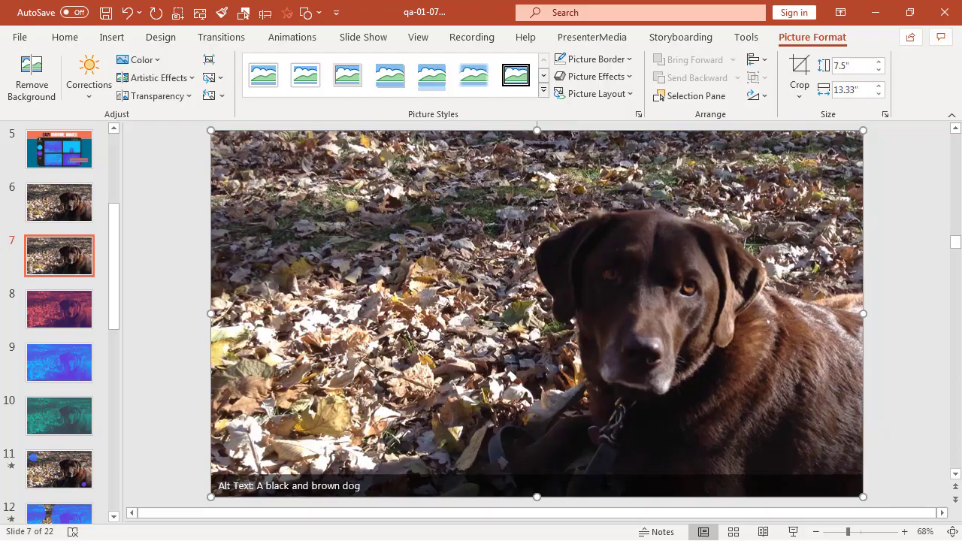
Drag duotone Maggie 1 from the Duotone folder onto slide 7, aligned over the colour photo.
key("alt+Tab")
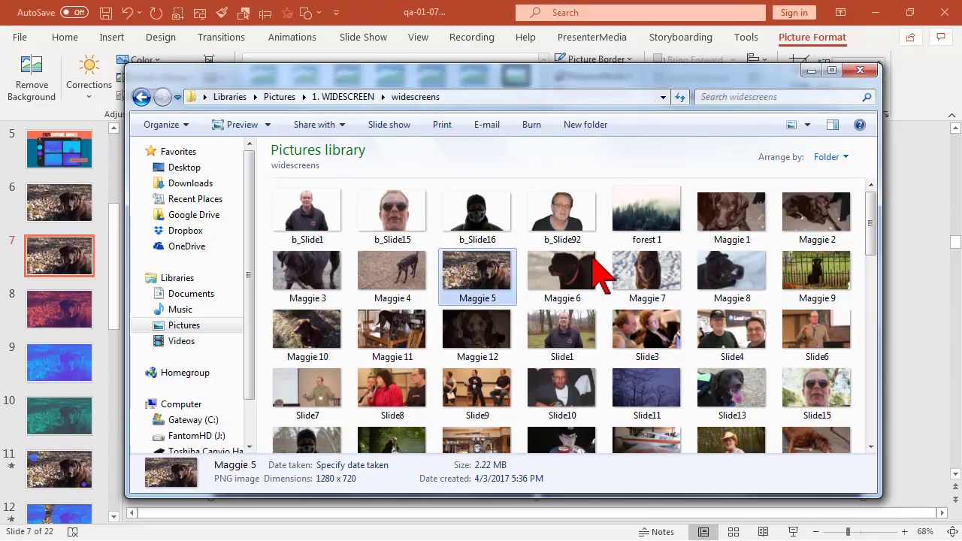
left_click(352, 98)
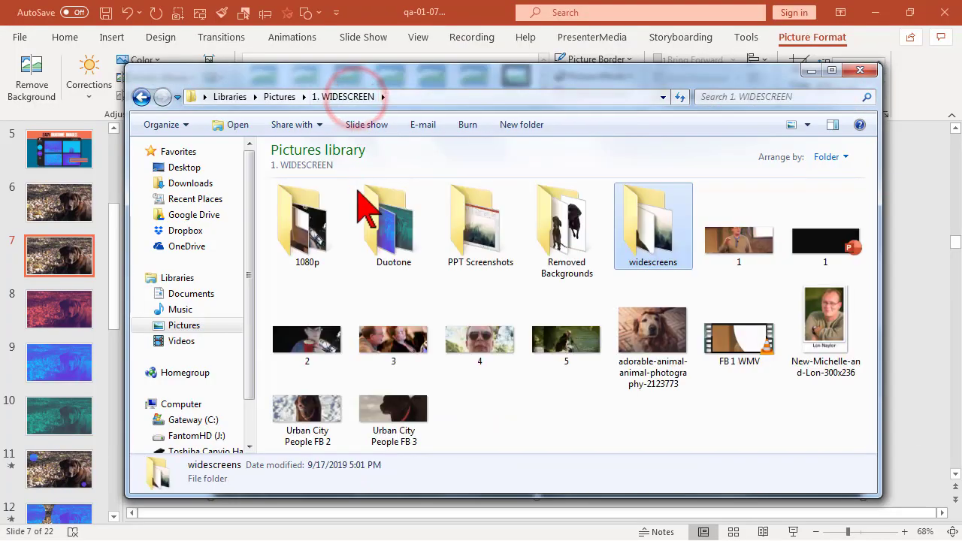
double_click(387, 237)
left_click_drag(395, 85, 827, 84)
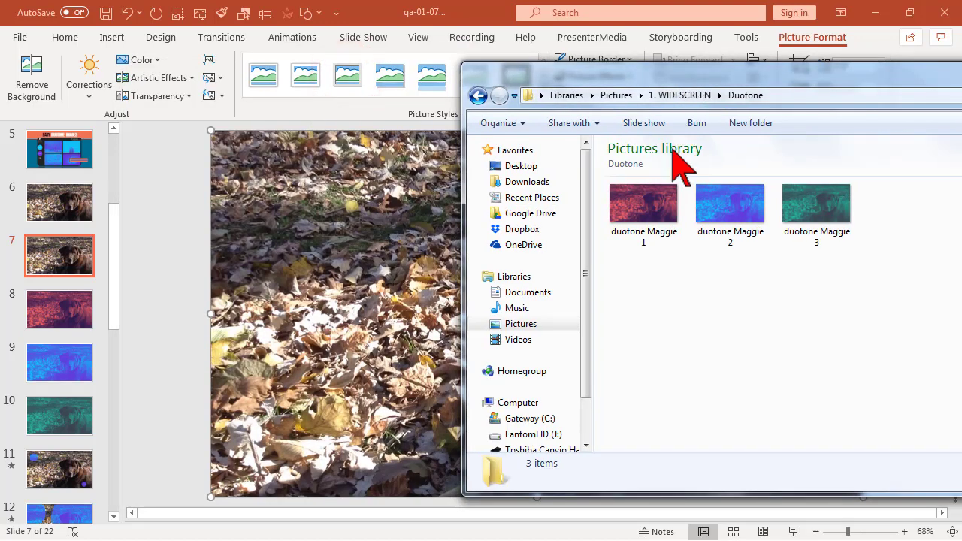
left_click_drag(651, 225, 383, 237)
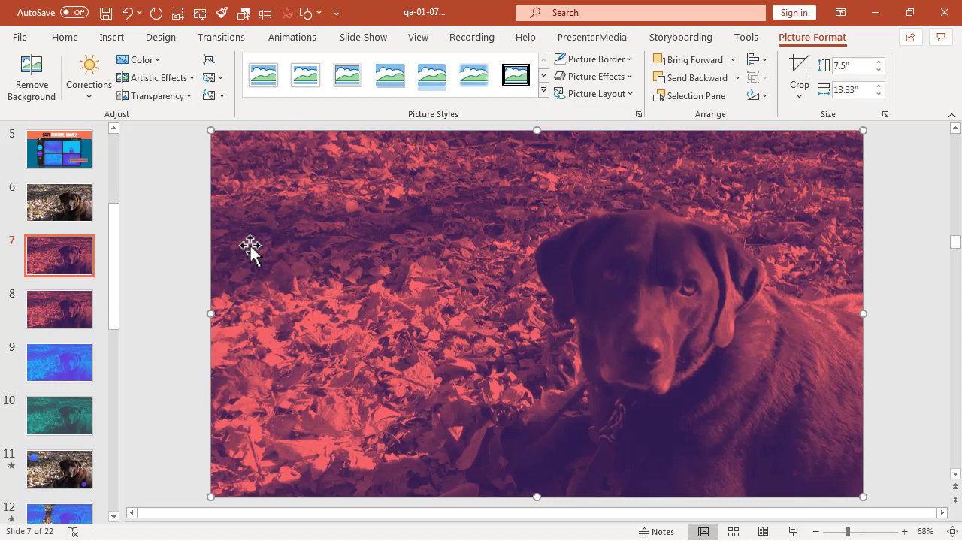
key("Right")
key("Right")
key("Right")
key("Right")
key("Right")
key("Right")
key("Right")
key("Right")
key("Right")
key("Right")
key("Right")
key("Right")
key("Right")
key("Right")
key("Right")
key("Right")
key("Right")
key("Right")
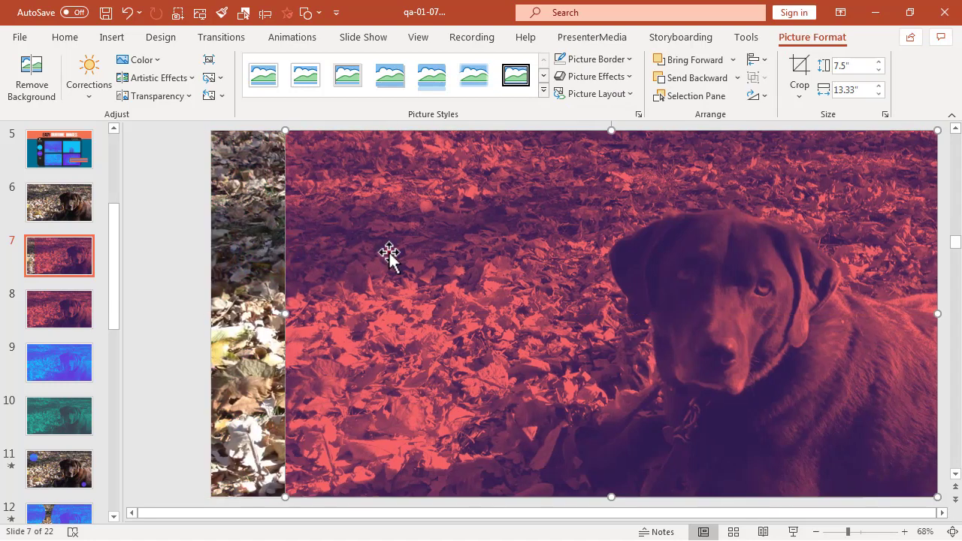
left_click_drag(389, 258, 312, 253)
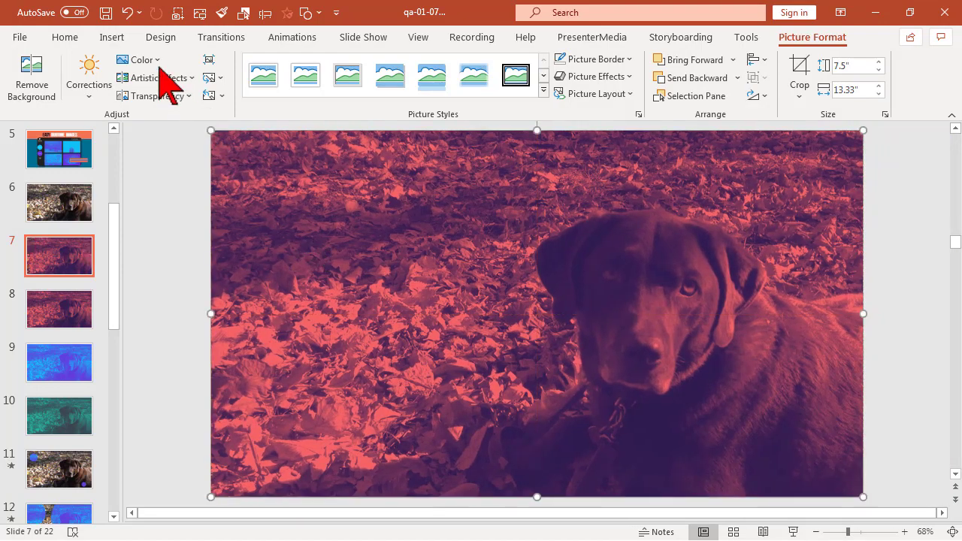
Draw an oval over the upper-left leaves on top of the red duotone picture.
left_click(111, 38)
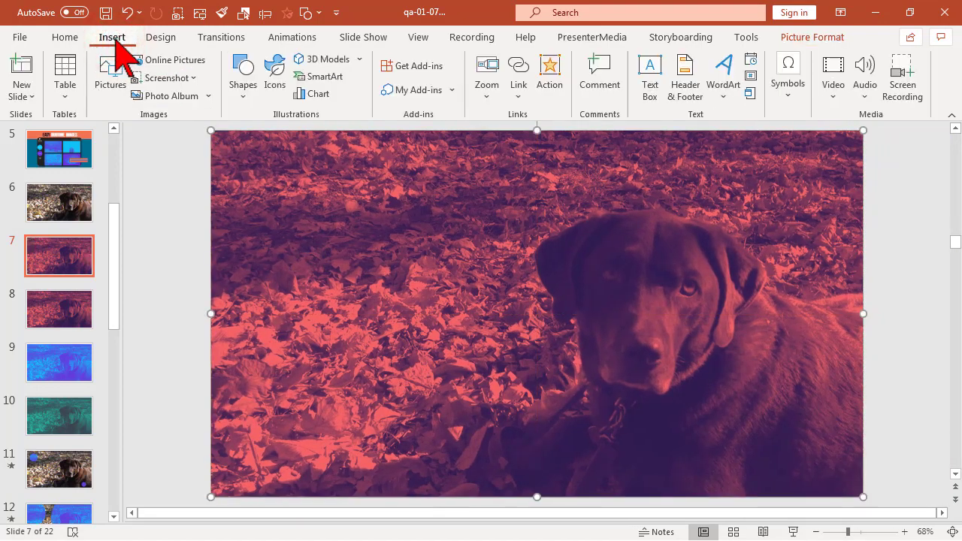
left_click(250, 98)
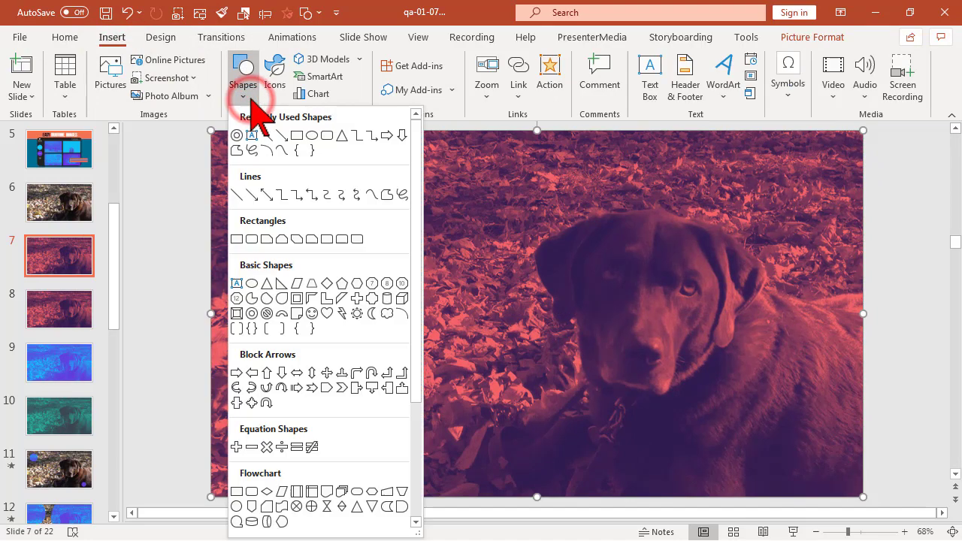
left_click(312, 137)
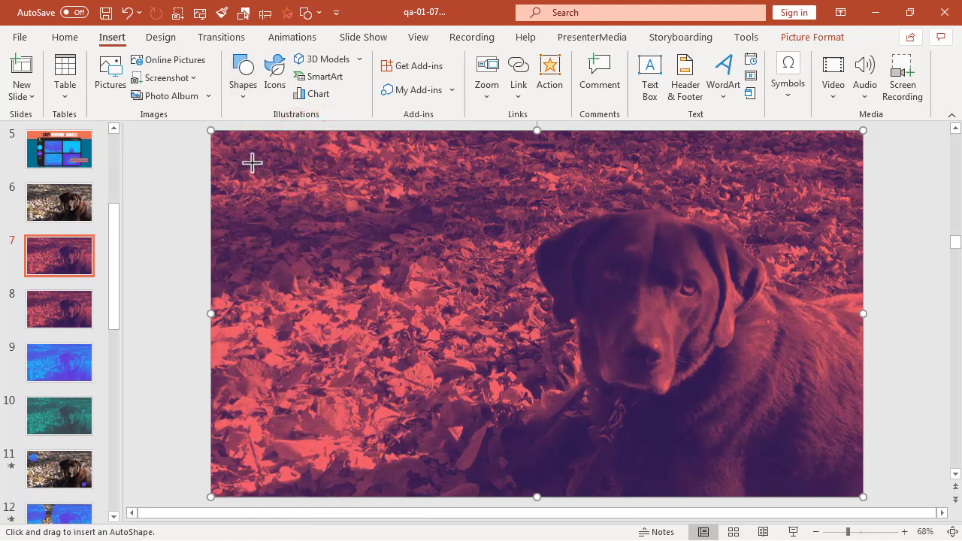
left_click_drag(252, 162, 366, 243)
Check the blue circle's transparency in Format Shape, then close the pane.
right_click(328, 227)
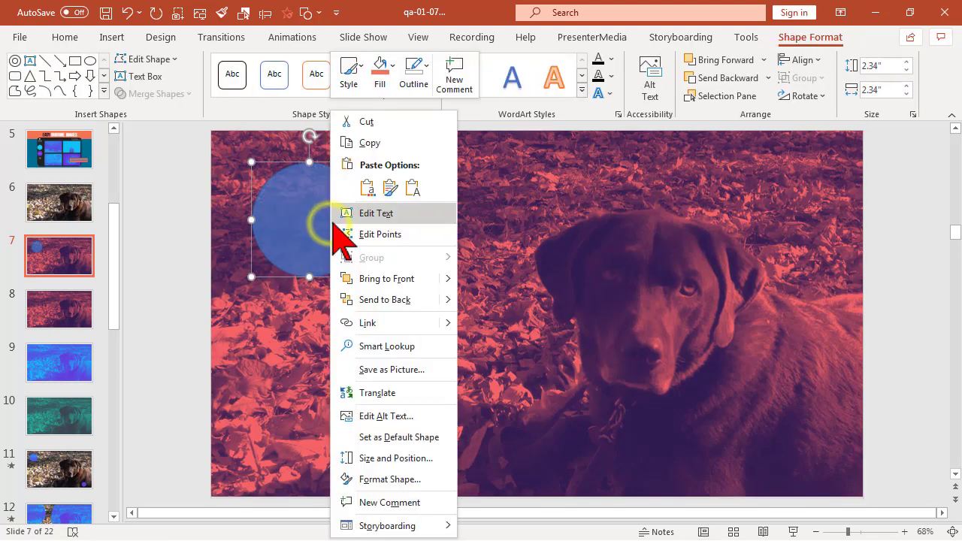
left_click(438, 479)
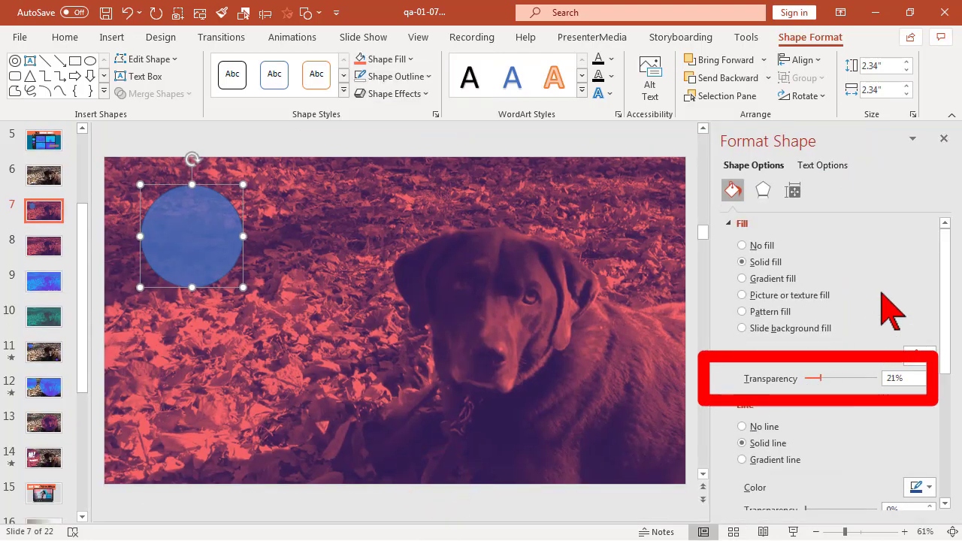
left_click(945, 139)
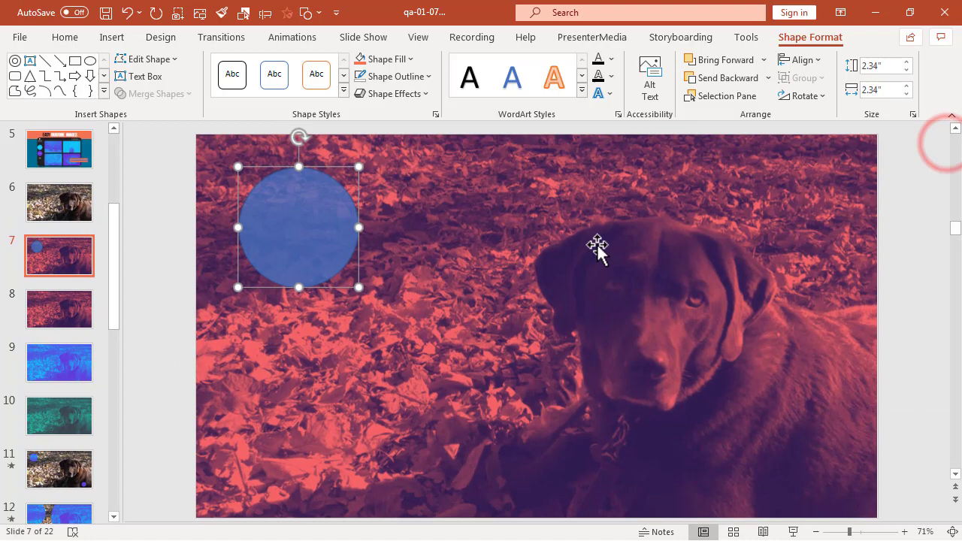
right_click(324, 218)
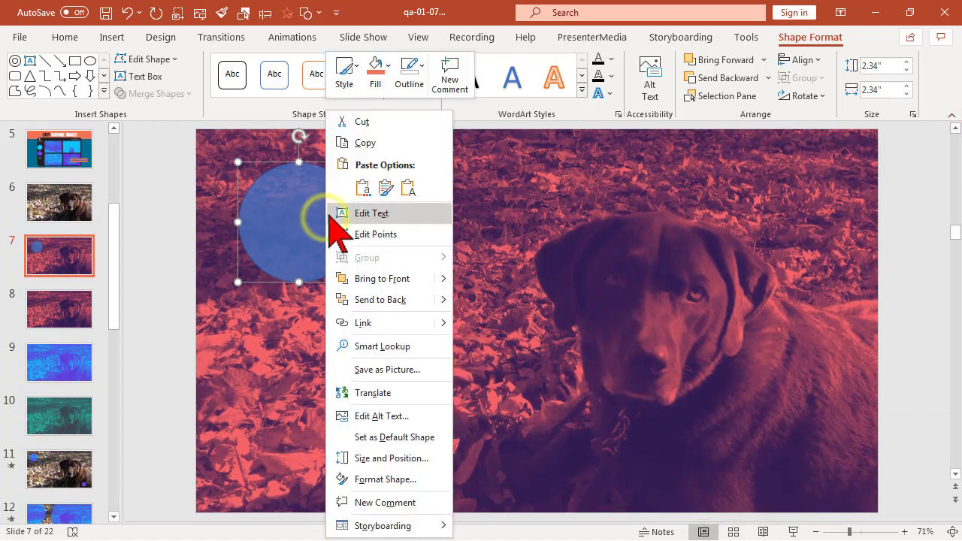
left_click(147, 194)
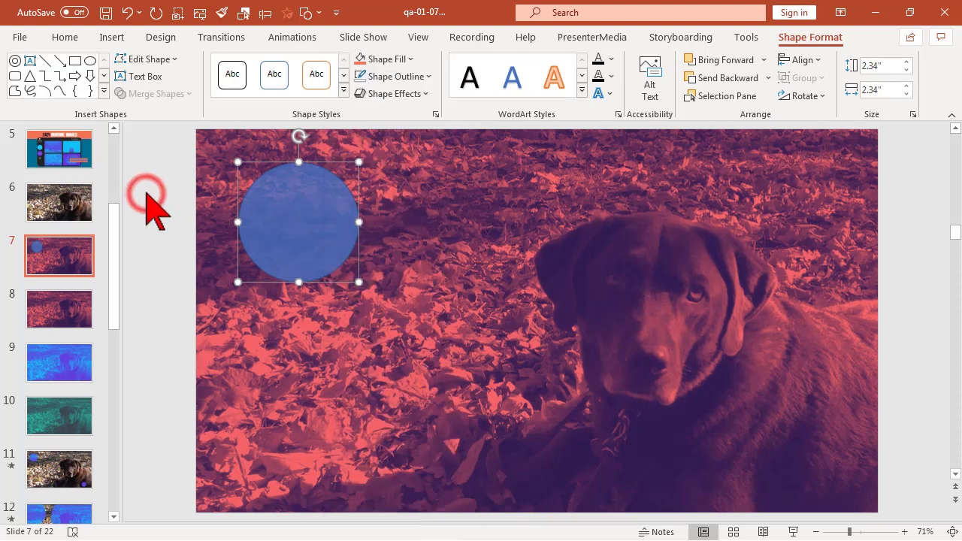
Nudge the 2.34" blue circle slightly left over the leaves.
right_click(305, 218)
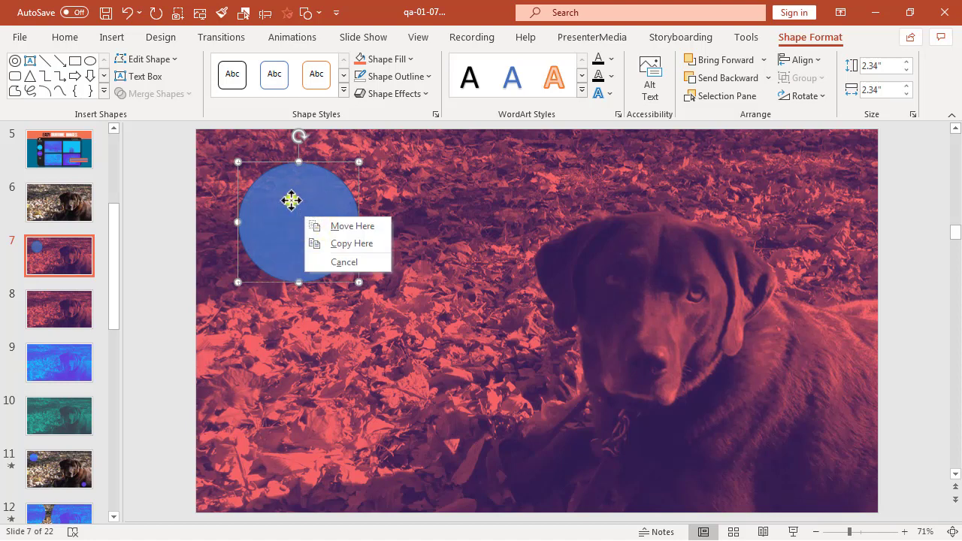
right_click(291, 200)
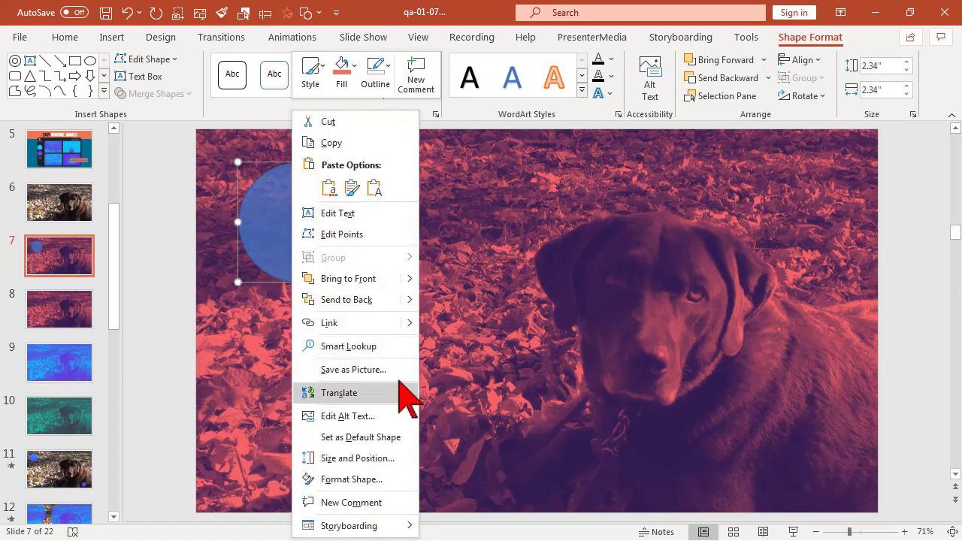
left_click(161, 222)
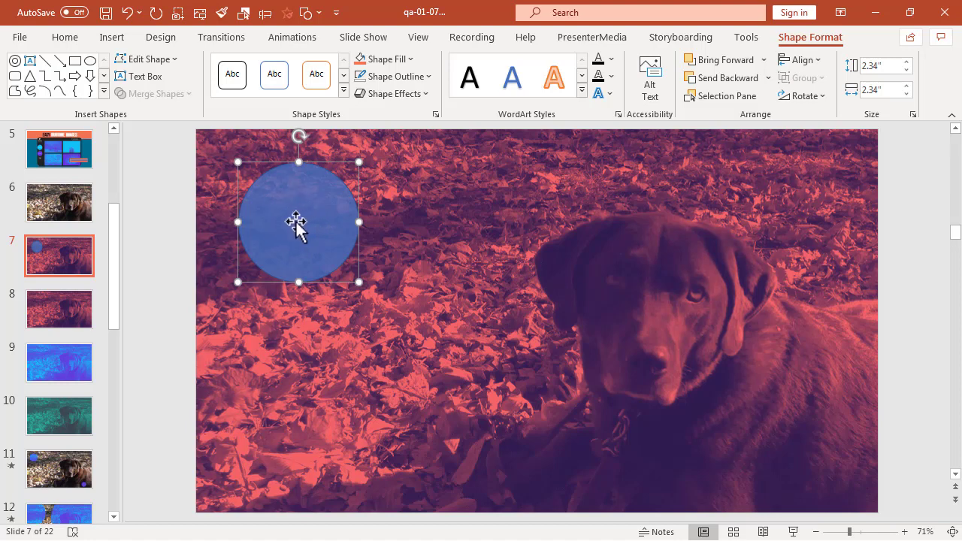
left_click_drag(295, 222, 283, 220)
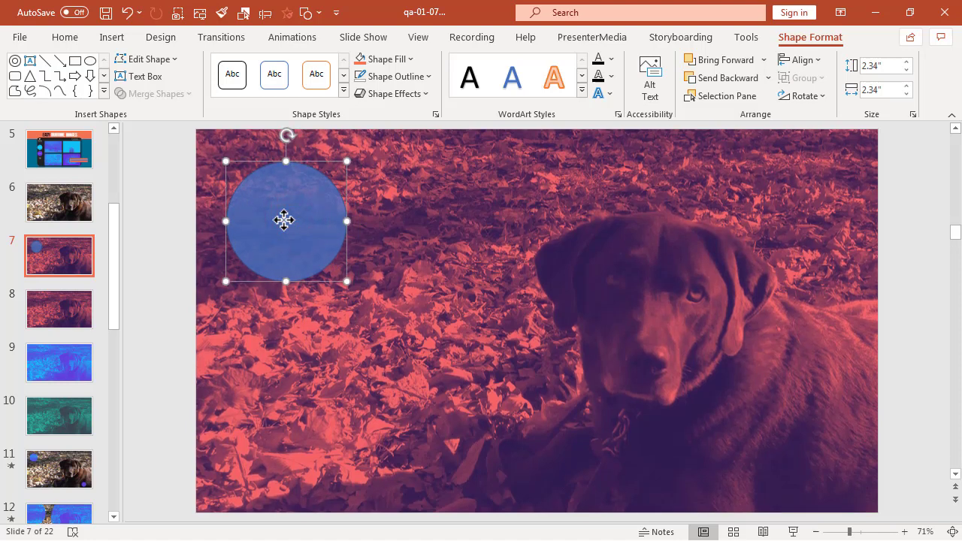
Intersect the duotone picture with the blue circle using Merge Shapes to make a leaf cutout.
left_click(453, 265)
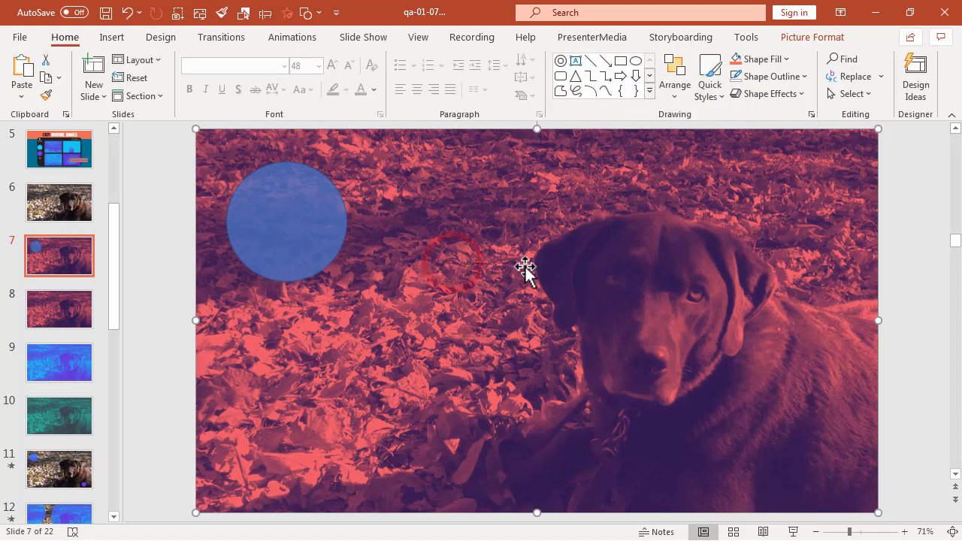
key("shift")
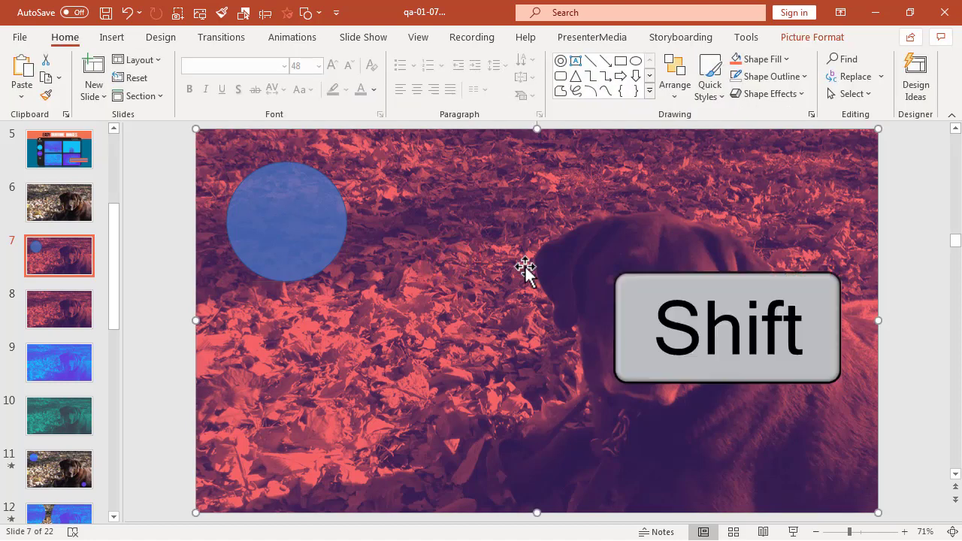
left_click(301, 209, "shift")
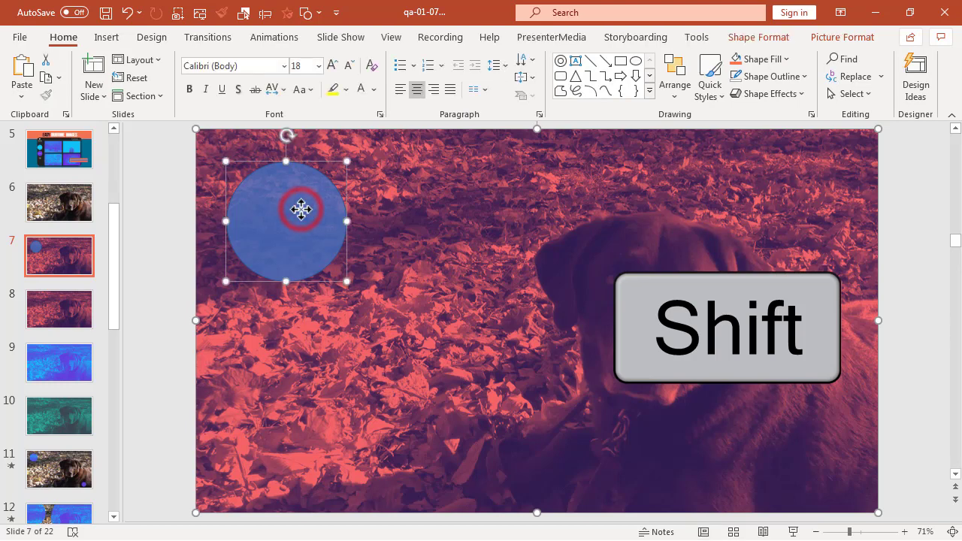
left_click(742, 43)
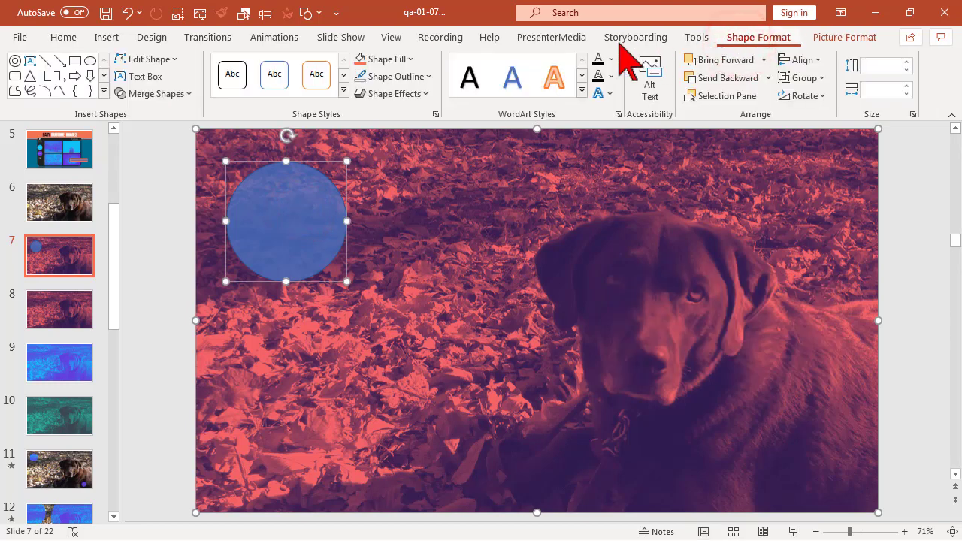
left_click(191, 93)
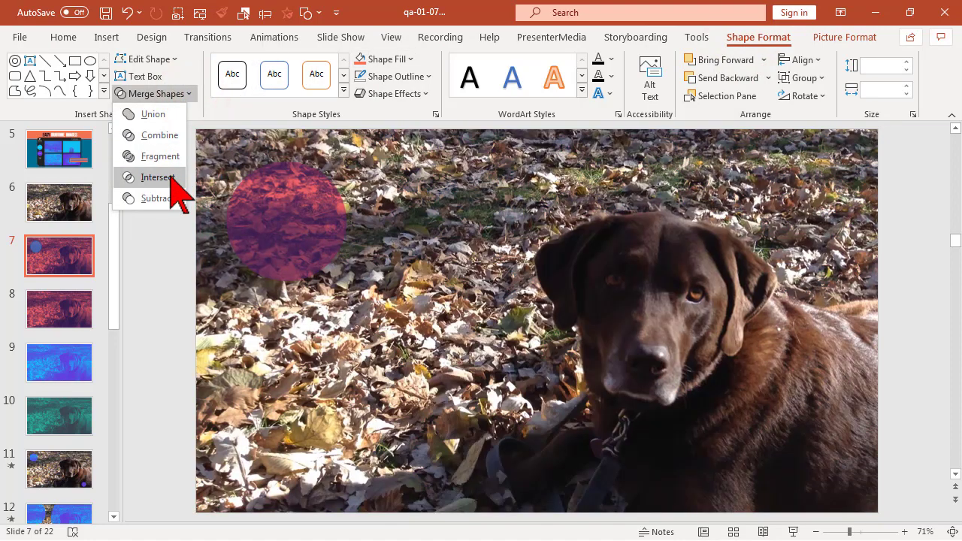
left_click(167, 177)
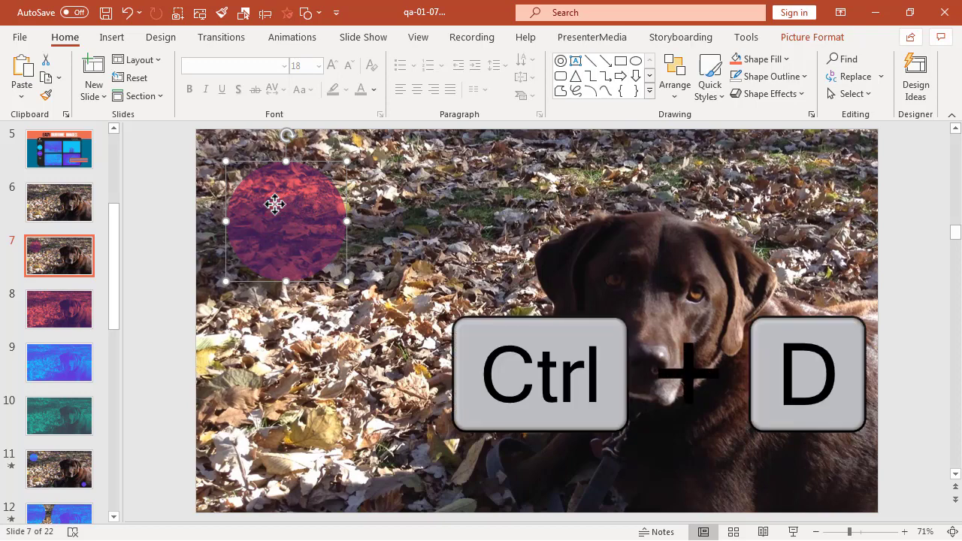
Duplicate the 2.34" leaf circle with Ctrl+D, align the copy over it, and select it in Picture Format.
key("ctrl+d")
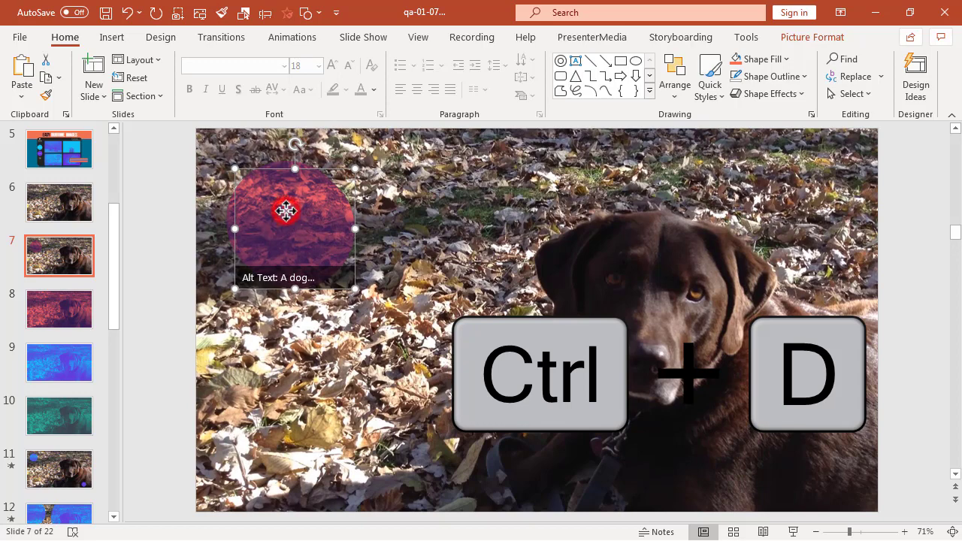
left_click_drag(285, 211, 277, 206)
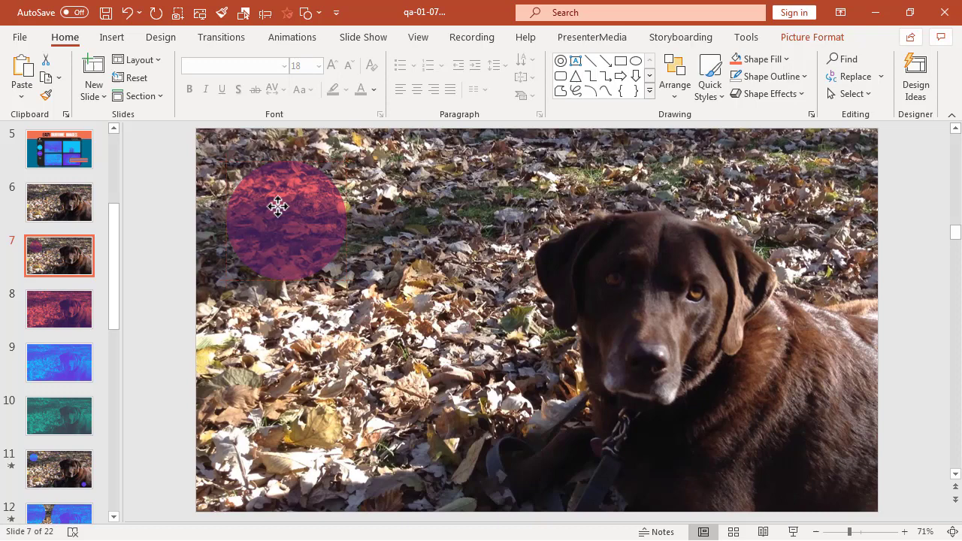
left_click_drag(277, 206, 278, 208)
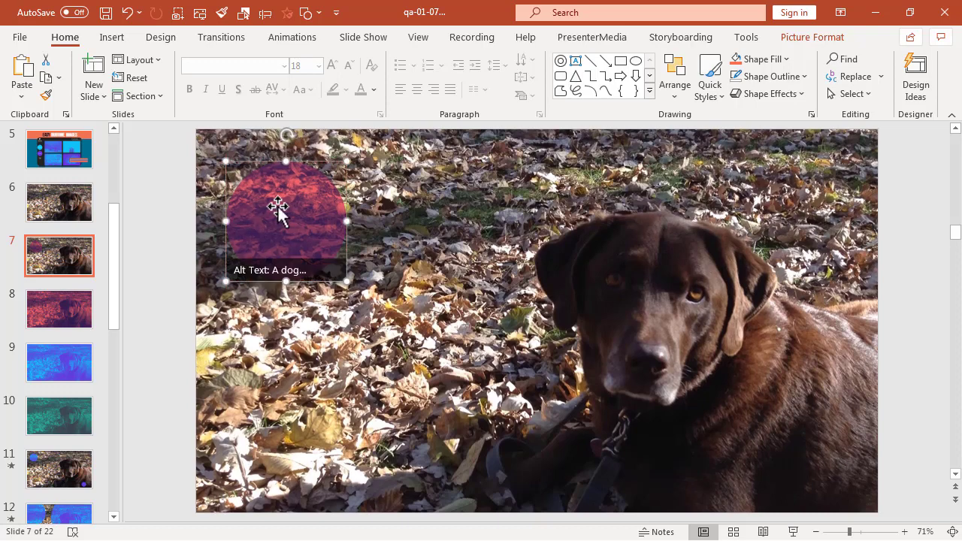
left_click(163, 200)
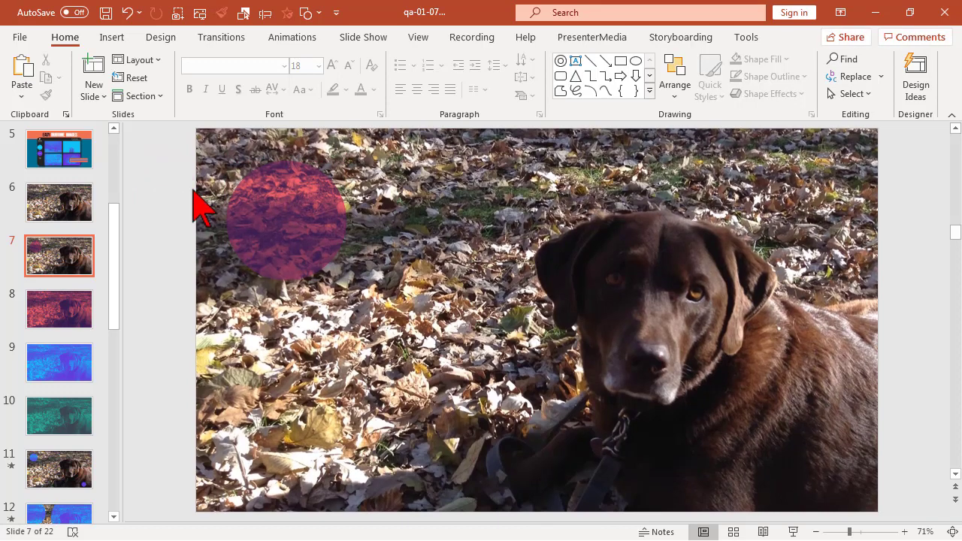
left_click(275, 214)
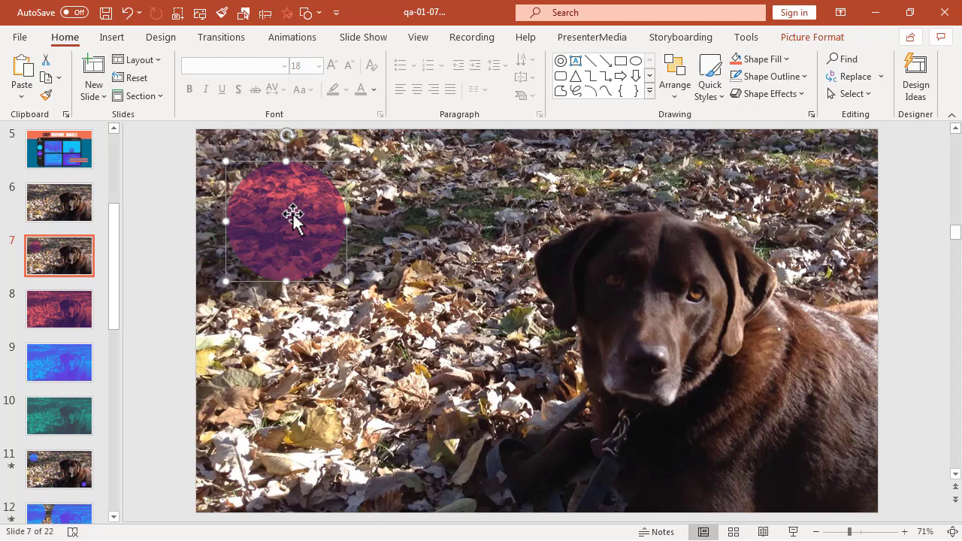
left_click(798, 42)
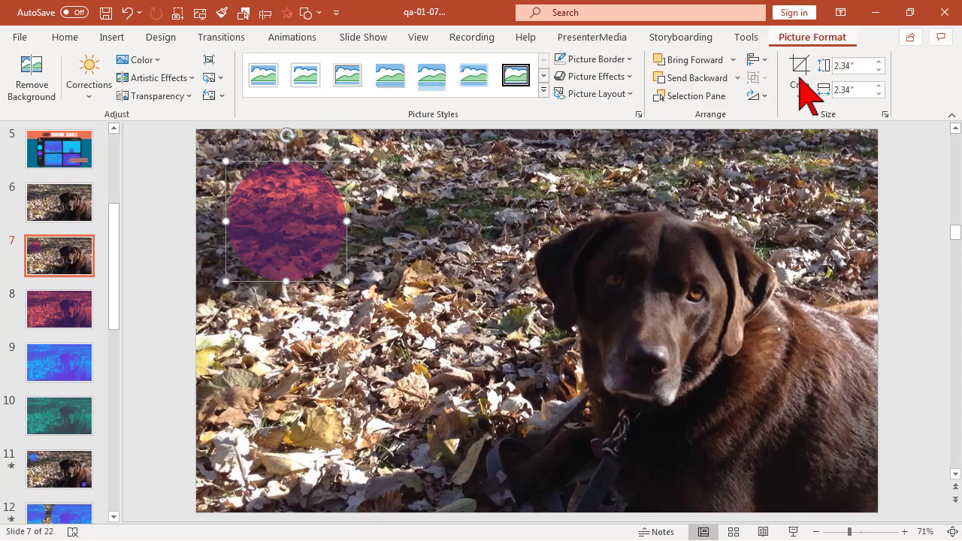
Crop-enlarge the copied circle to reveal the dog's head.
left_click(801, 70)
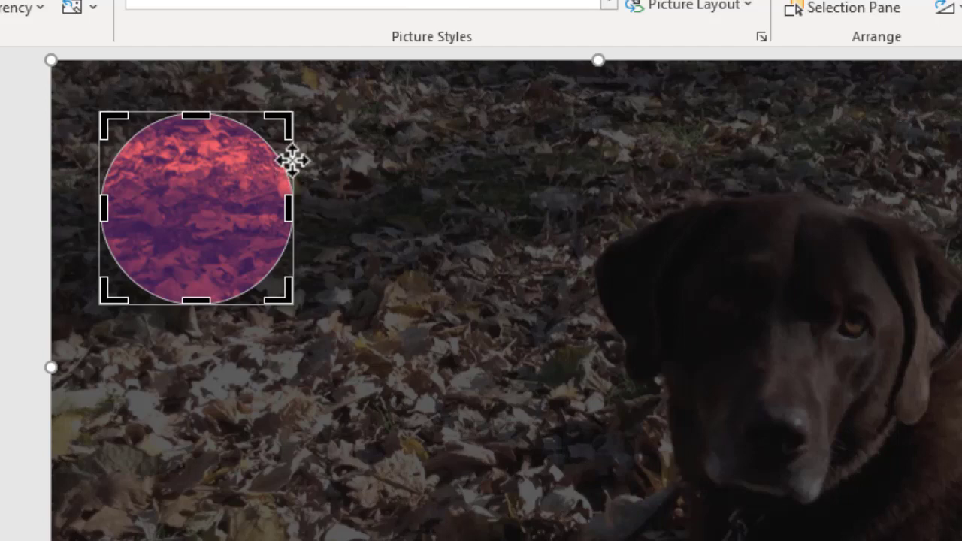
left_click_drag(292, 160, 764, 322)
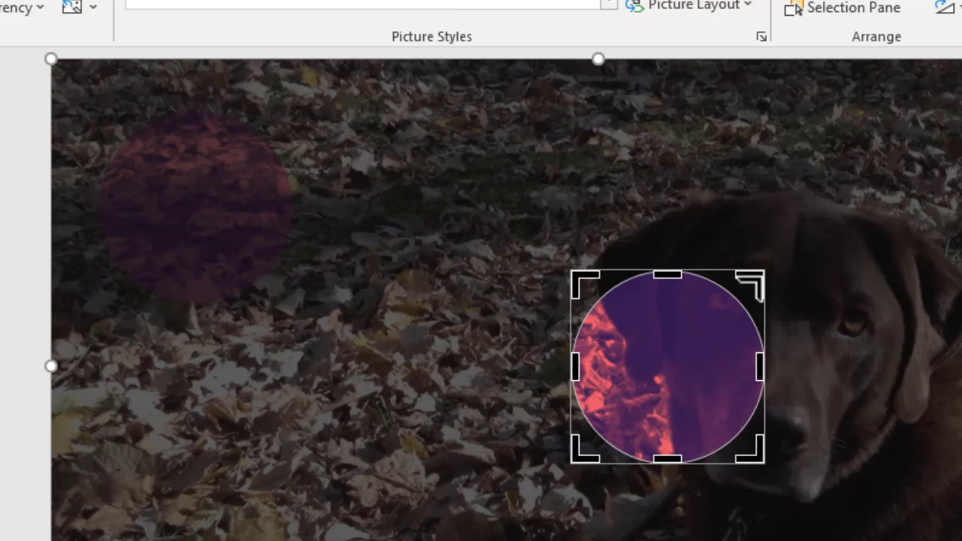
left_click_drag(755, 280, 926, 143)
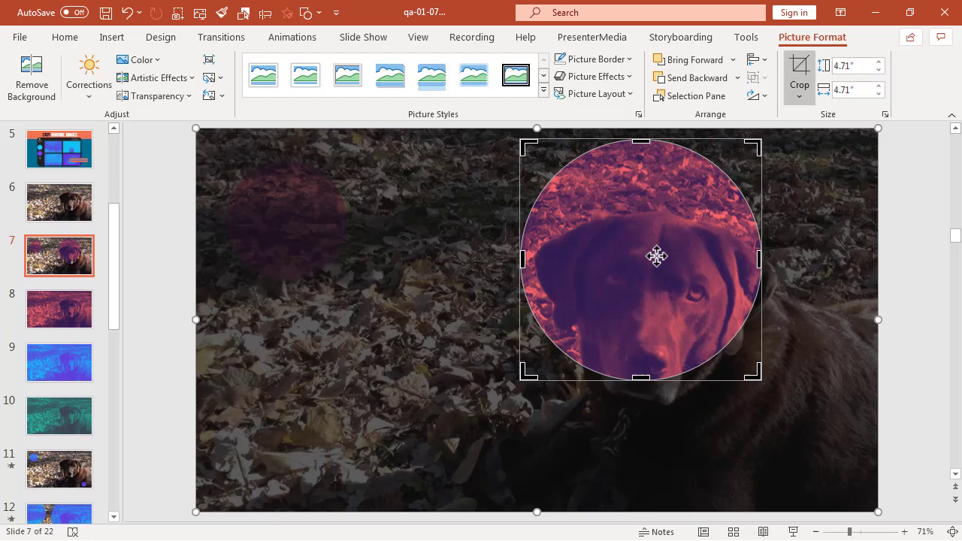
Move the 4.71" circle down so it frames the dog's face.
left_click(656, 257)
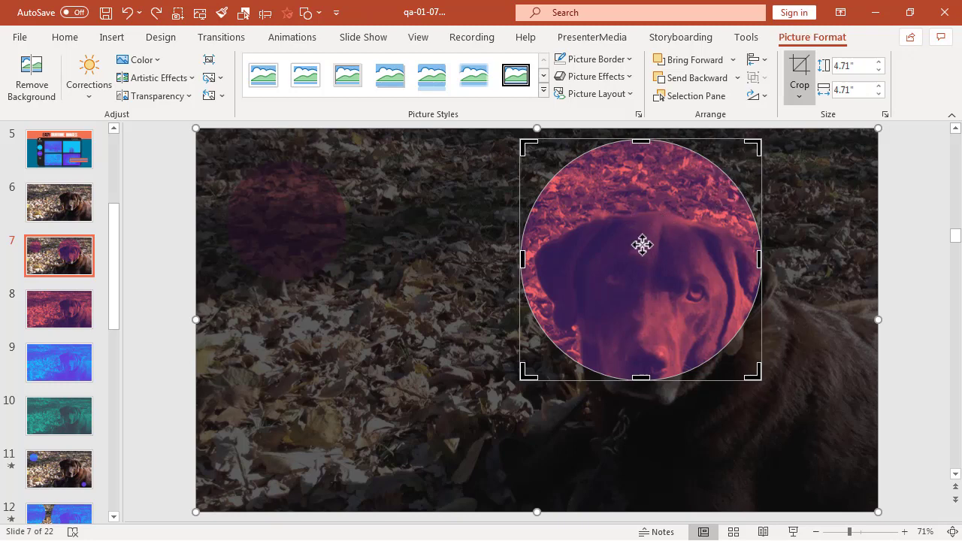
left_click_drag(642, 244, 642, 244)
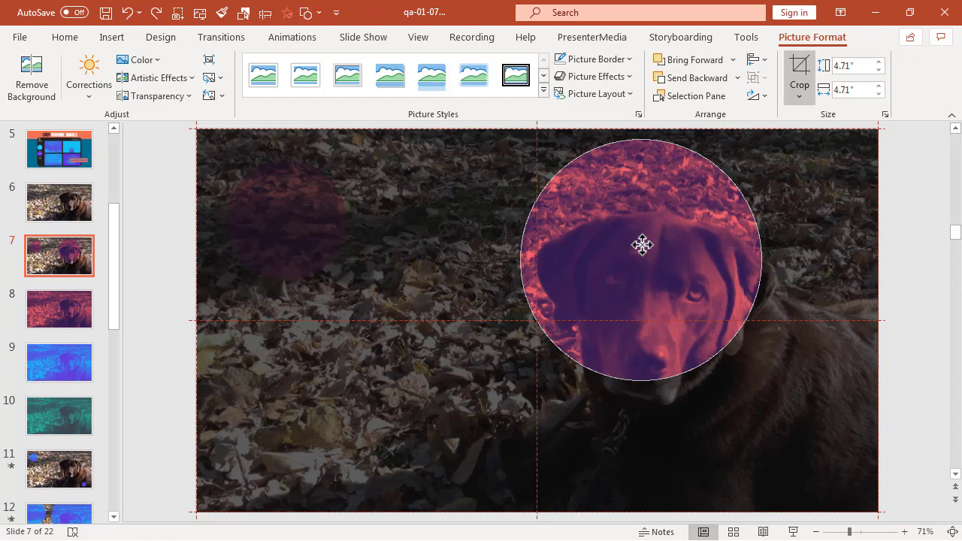
left_click_drag(642, 244, 676, 268)
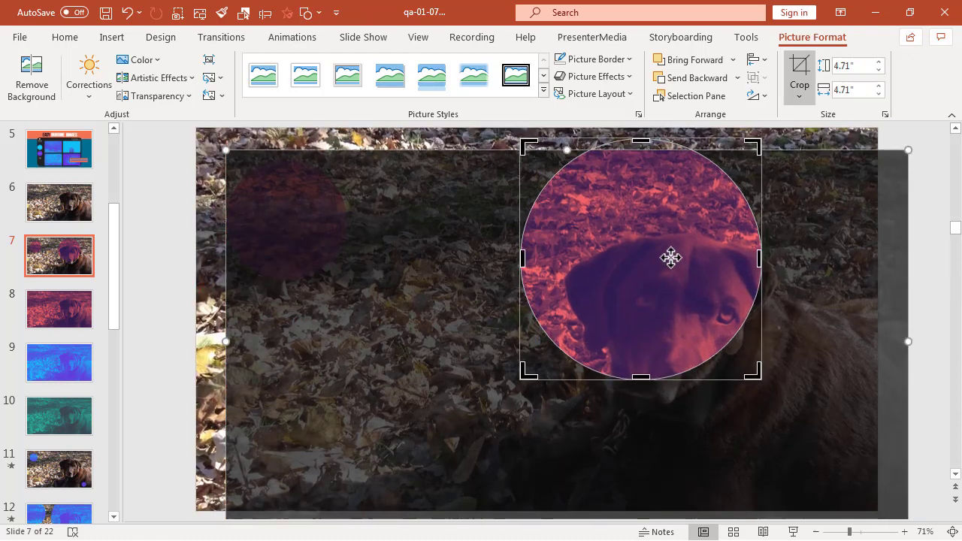
left_click(128, 12)
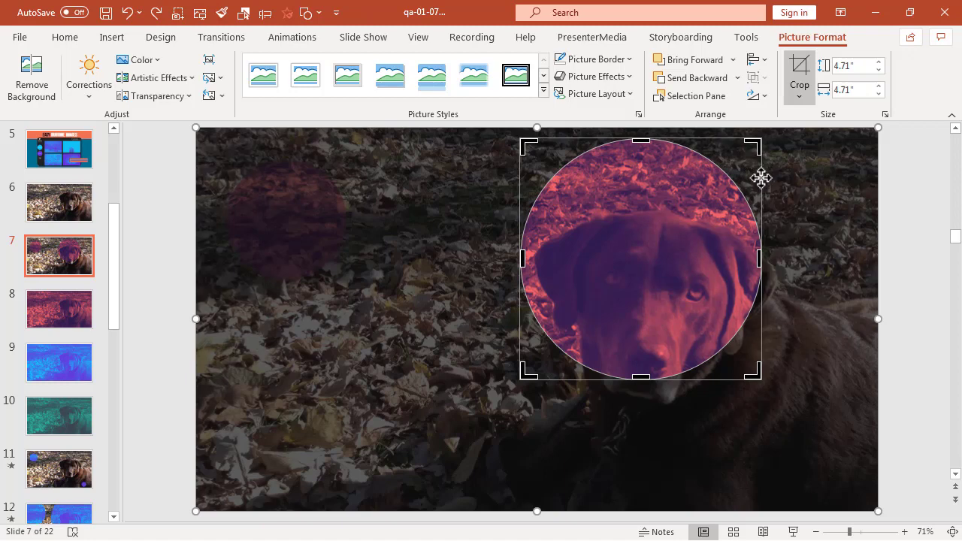
left_click(761, 177)
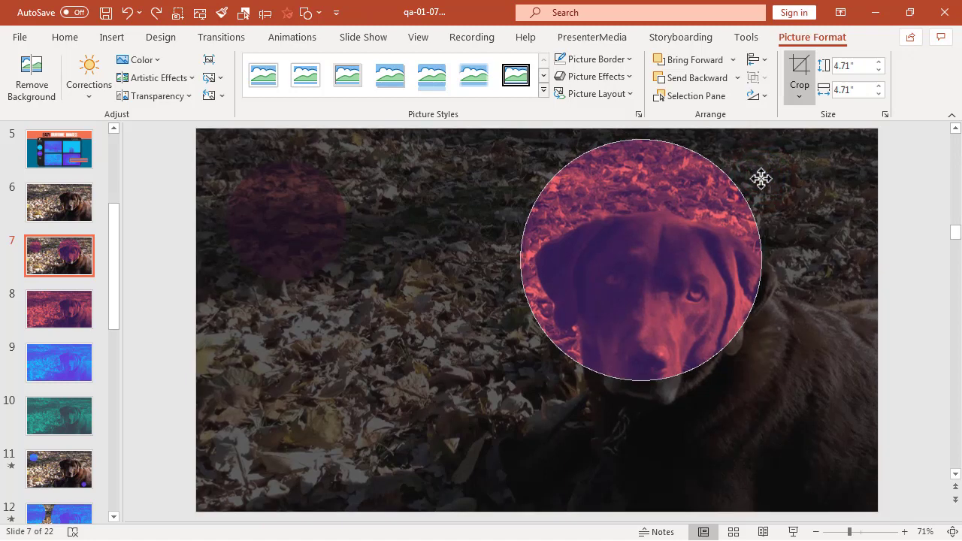
left_click_drag(762, 178, 767, 216)
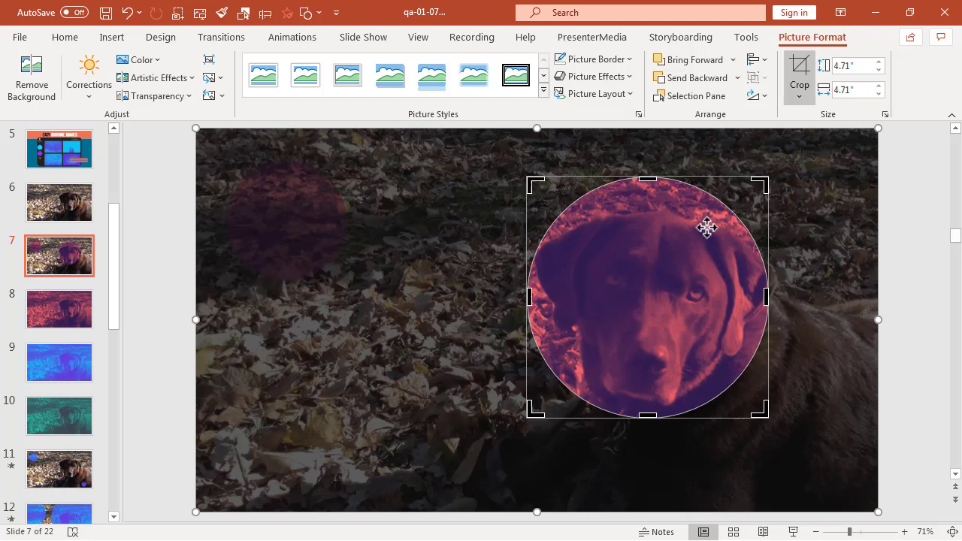
Exit cropping and duplicate slide 7, making slide 8 with both duotone circles.
left_click(162, 181)
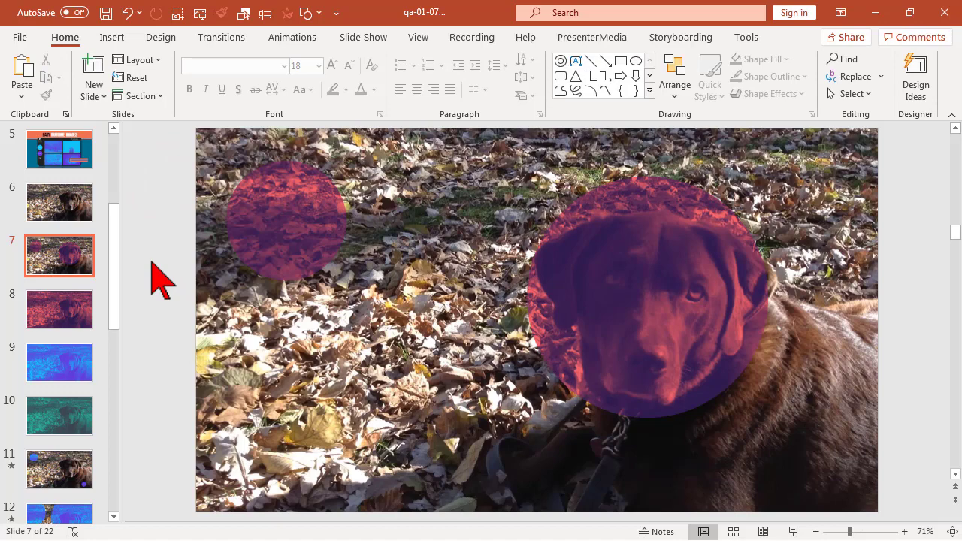
right_click(72, 258)
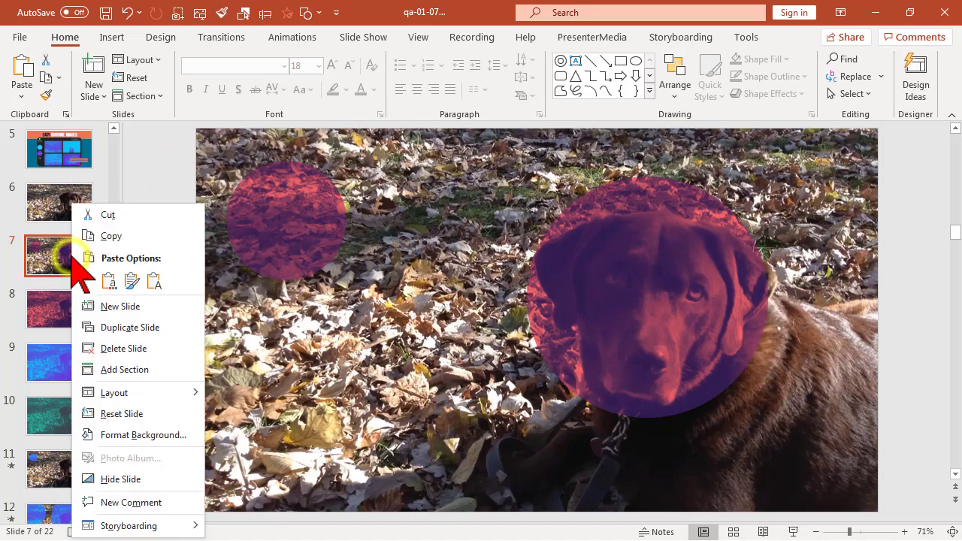
left_click(147, 327)
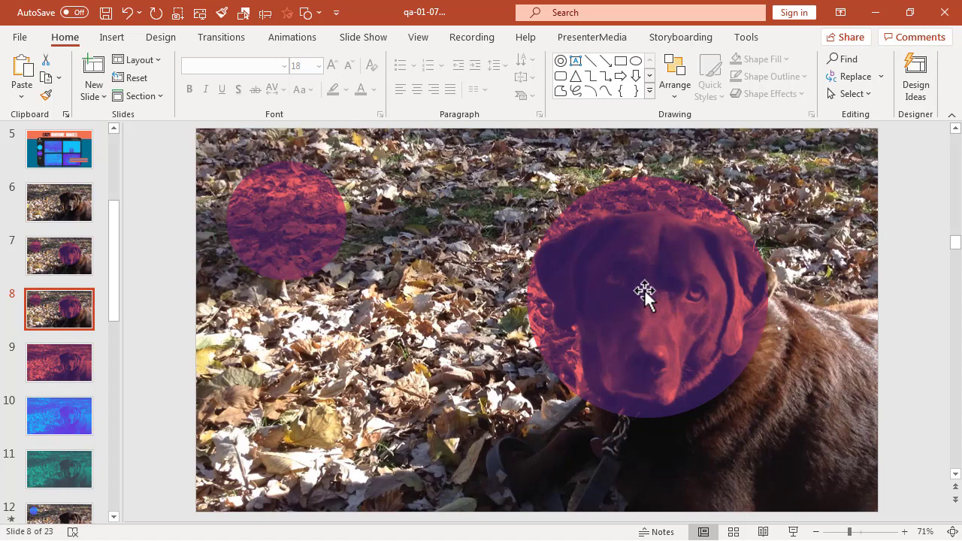
Drag slide 8's small leaf circle to the bottom centre beside the dog's collar.
left_click(288, 227)
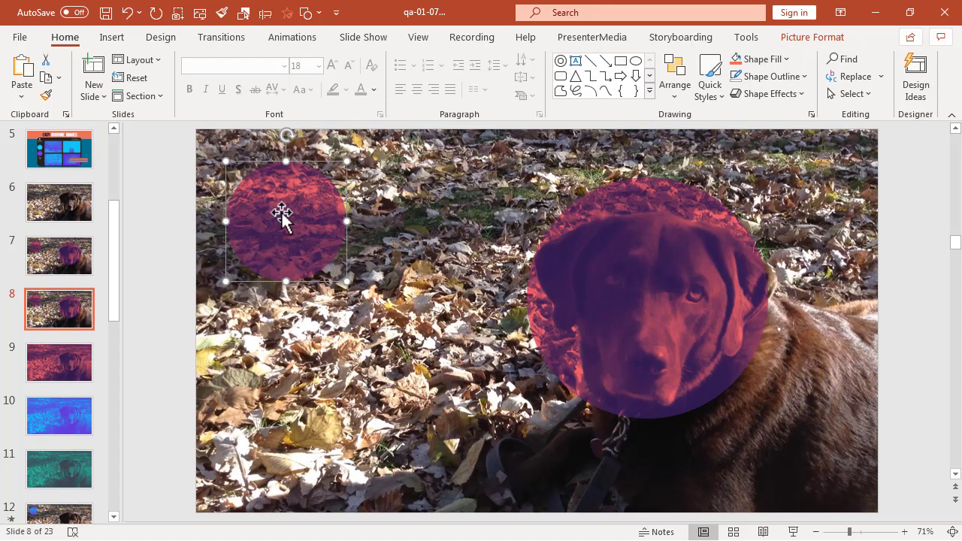
left_click_drag(282, 214, 373, 214)
left_click_drag(400, 321, 490, 446)
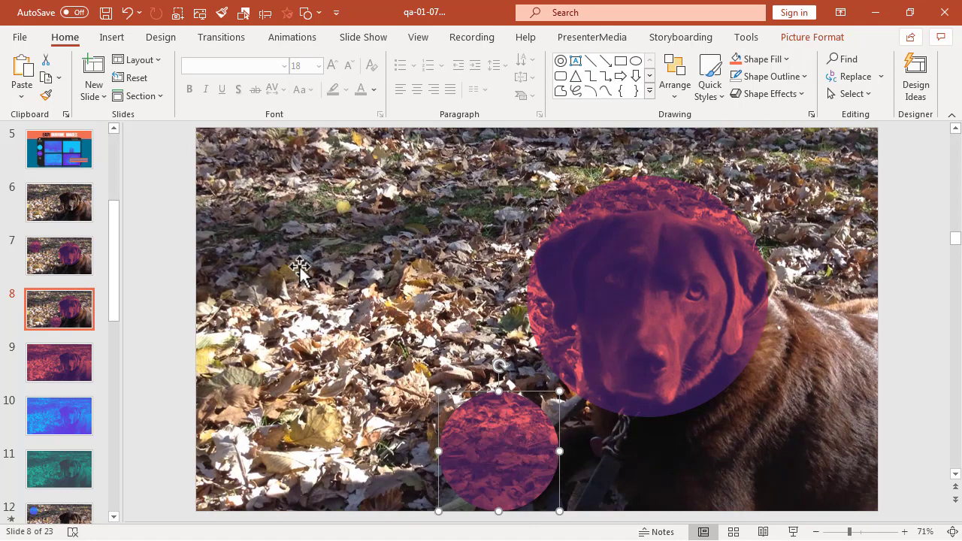
Undo the move, crop-enlarge the leaf circle to 5.07", and push it half off the left edge.
left_click(127, 13)
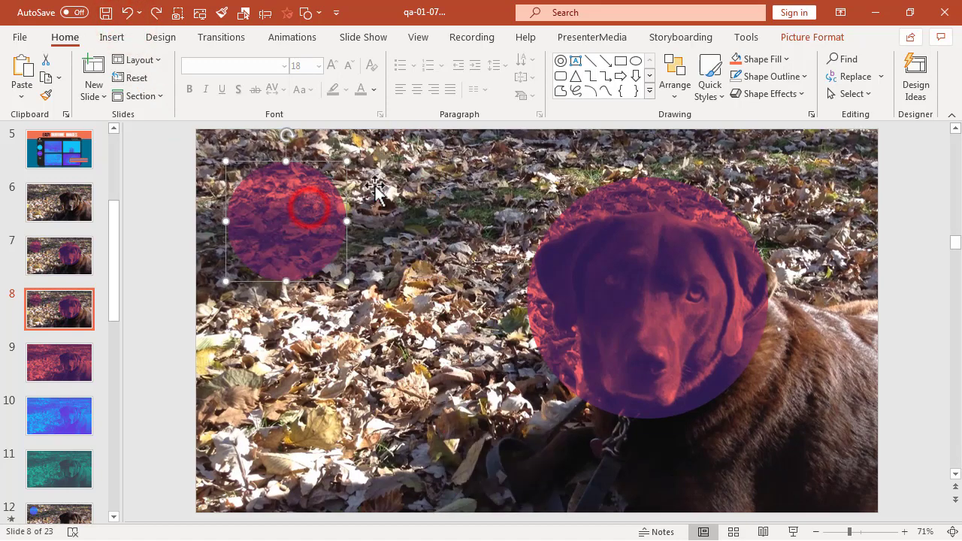
left_click(798, 39)
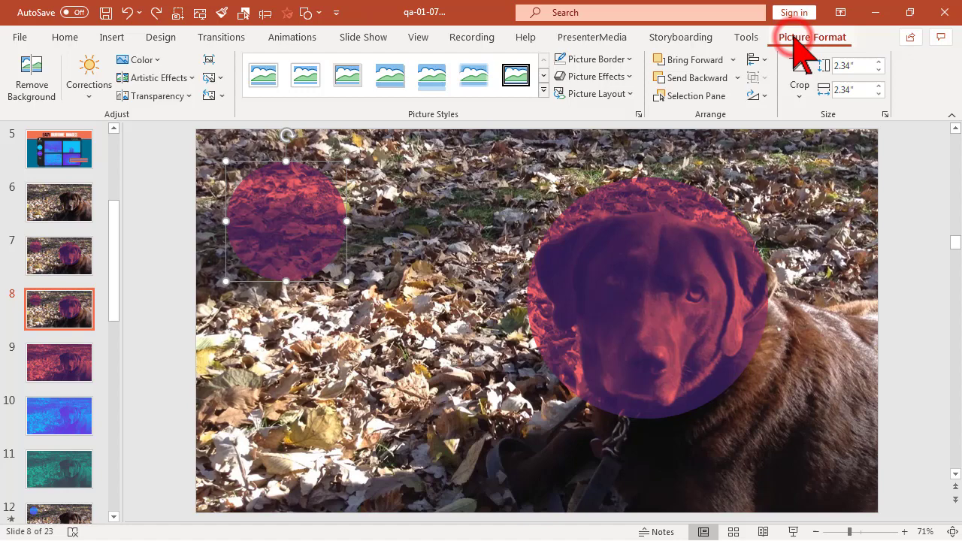
left_click(799, 66)
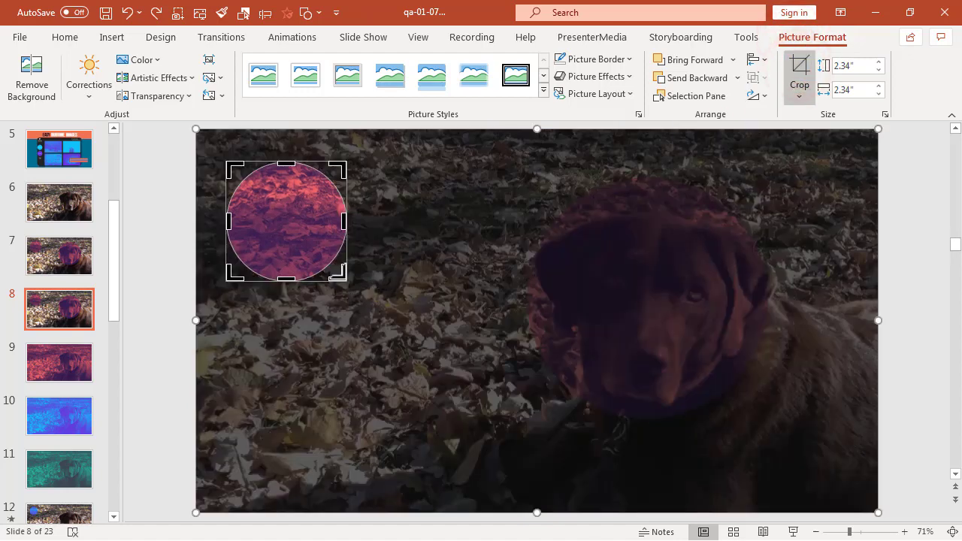
left_click_drag(338, 275, 487, 389)
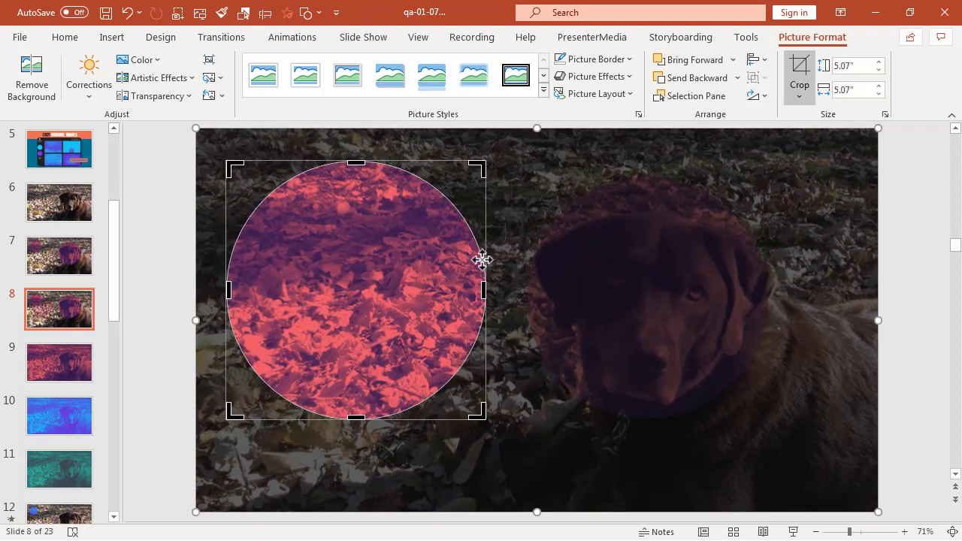
left_click(486, 205)
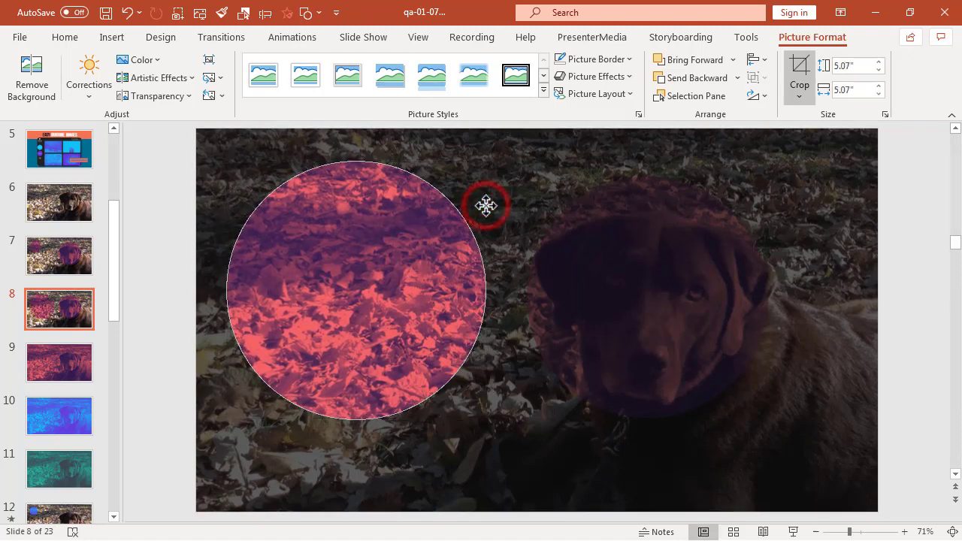
left_click_drag(481, 205, 331, 228)
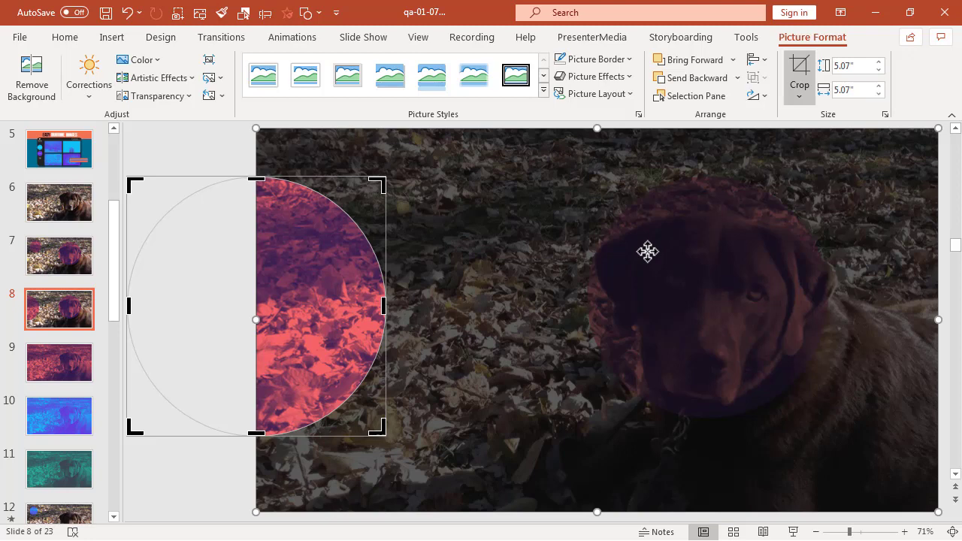
left_click(795, 71)
Crop-enlarge the dog circle upward and shift it down to centre the dog.
left_click(663, 293)
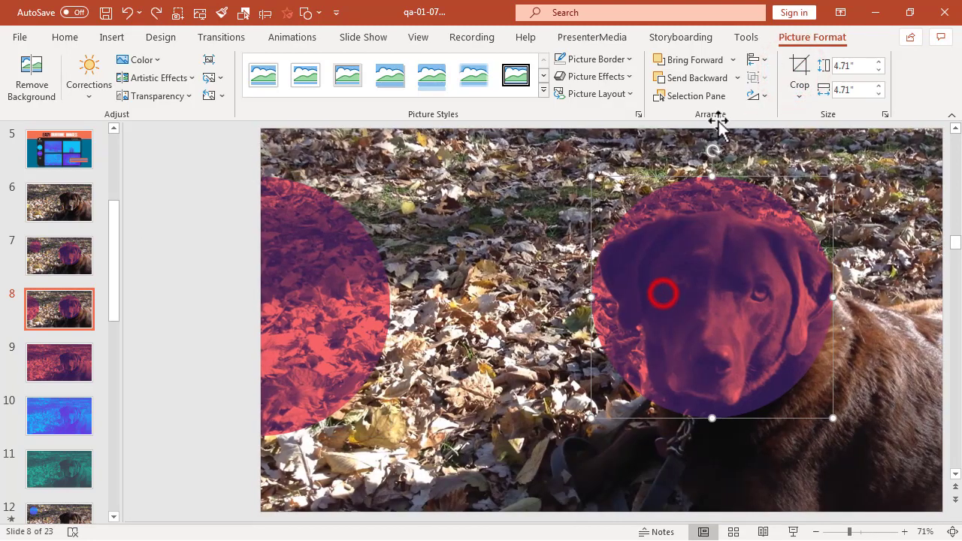
left_click(799, 71)
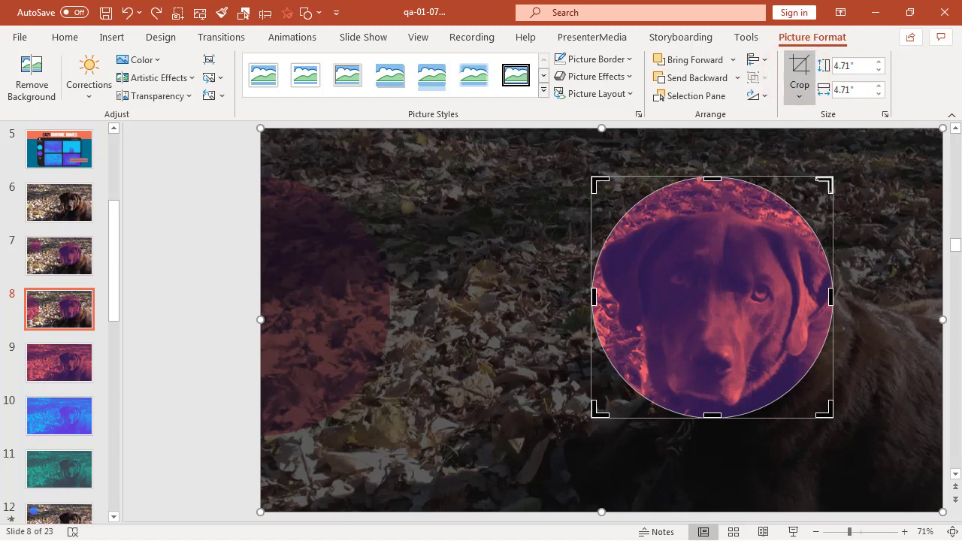
left_click_drag(827, 179, 935, 96)
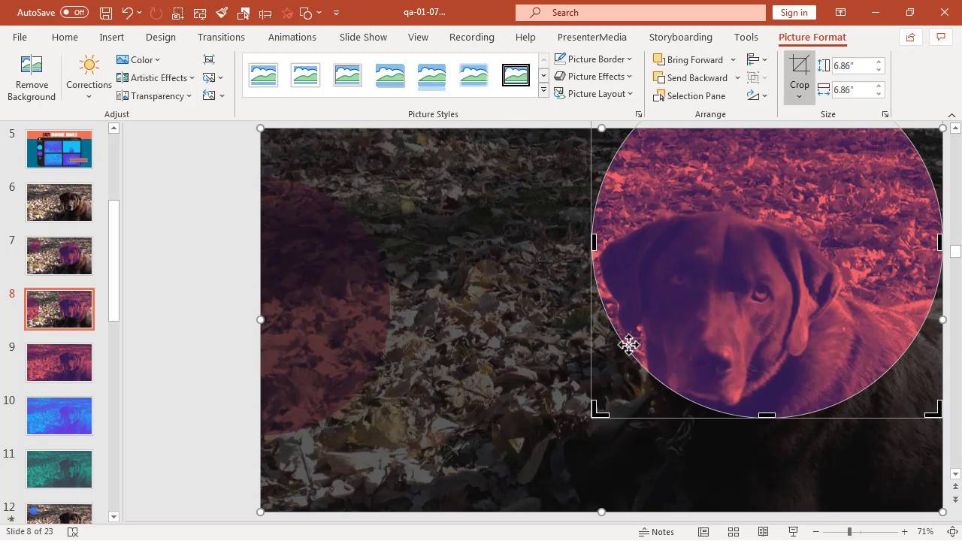
left_click_drag(590, 342, 629, 463)
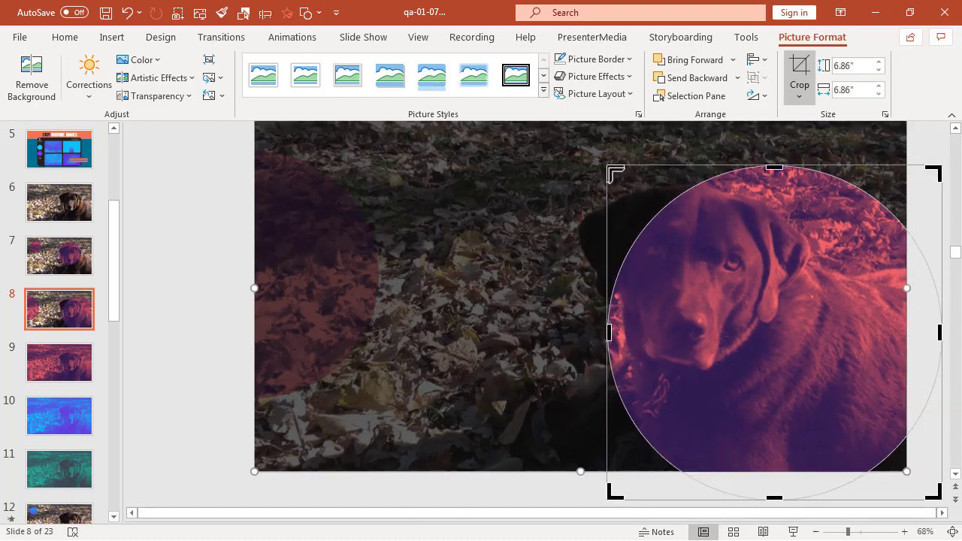
left_click_drag(611, 171, 515, 129)
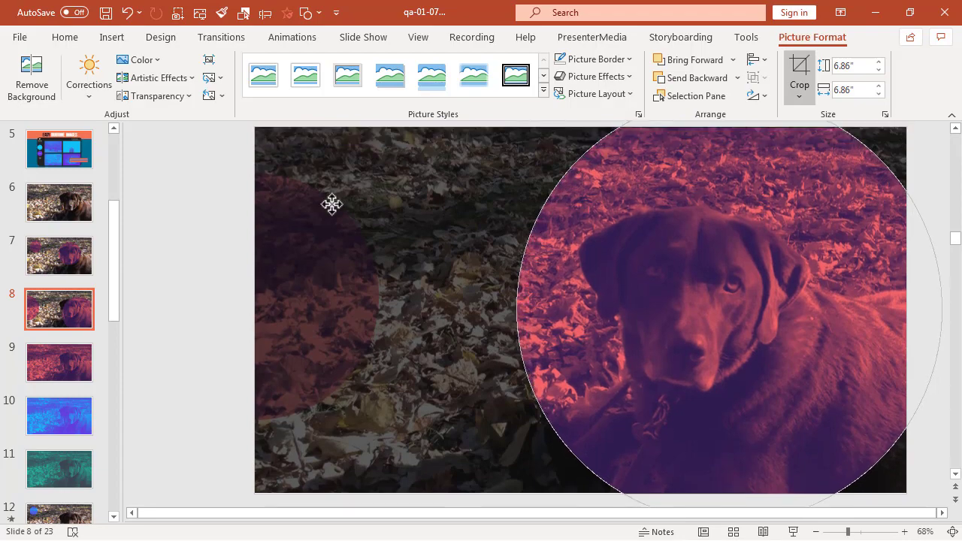
scroll(220, 228, "down", 1)
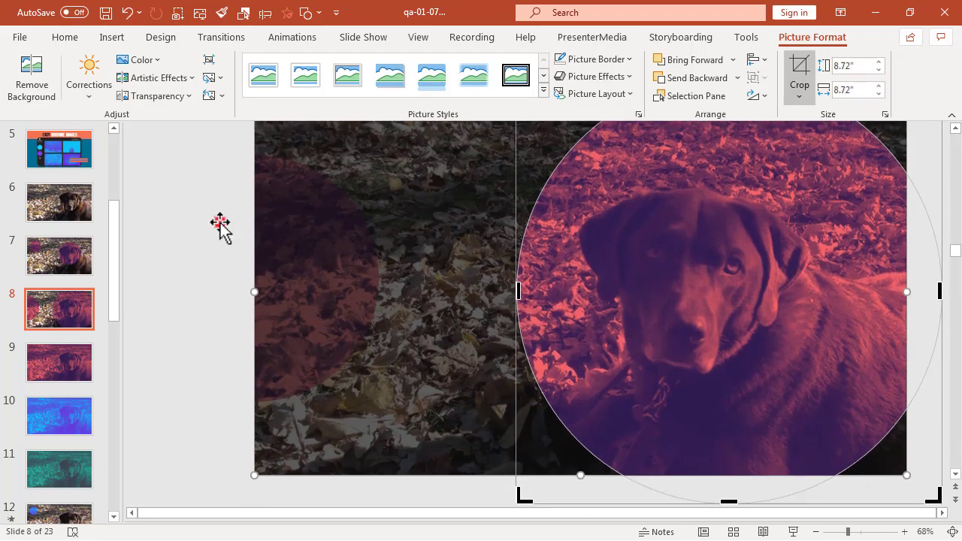
left_click(220, 228)
Grow the dog circle to 9.58", nudge it down-right over the face, and apply the crop.
left_click(550, 365)
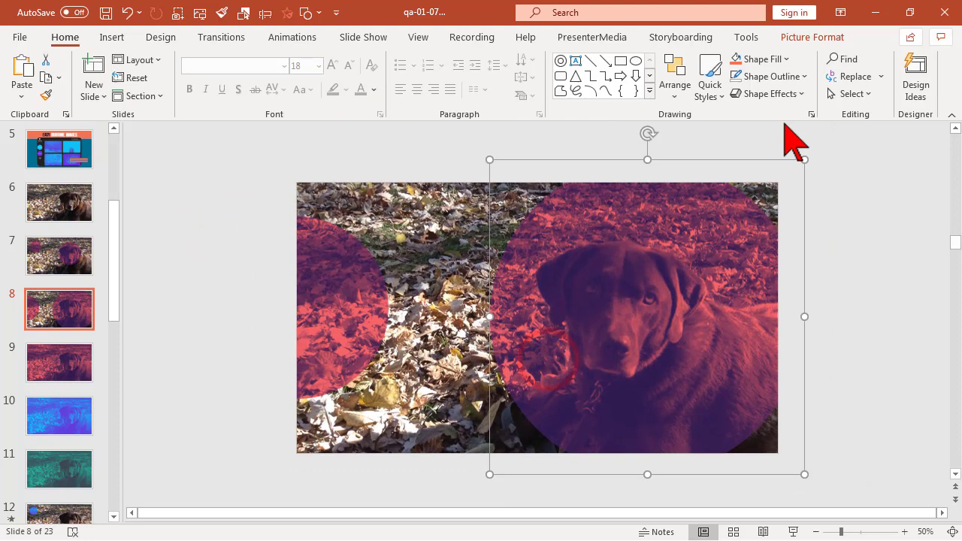
left_click(808, 38)
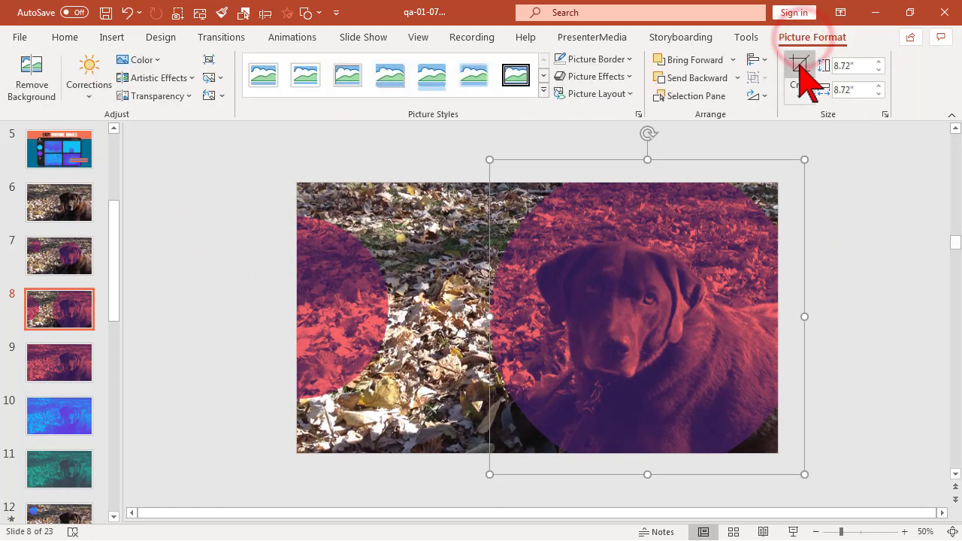
left_click(800, 68)
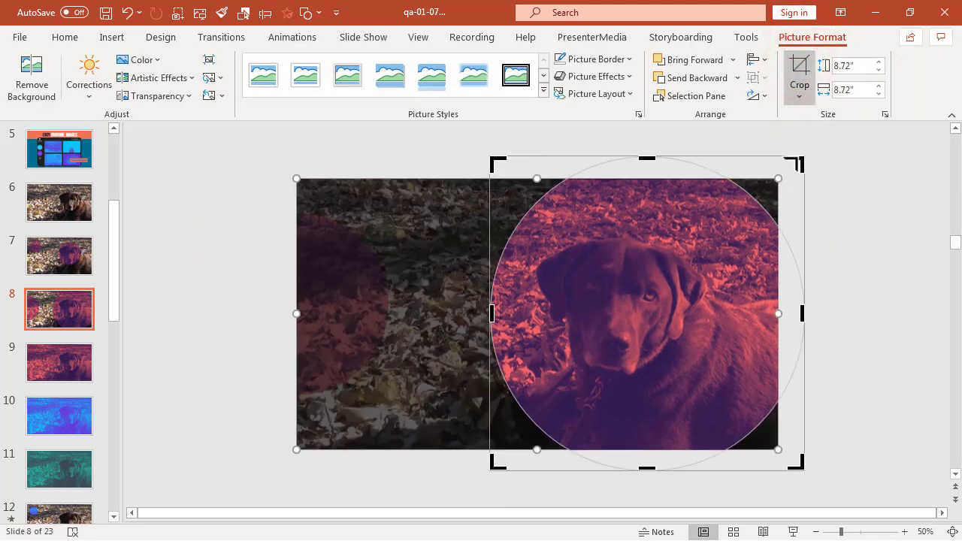
left_click_drag(799, 156, 836, 133)
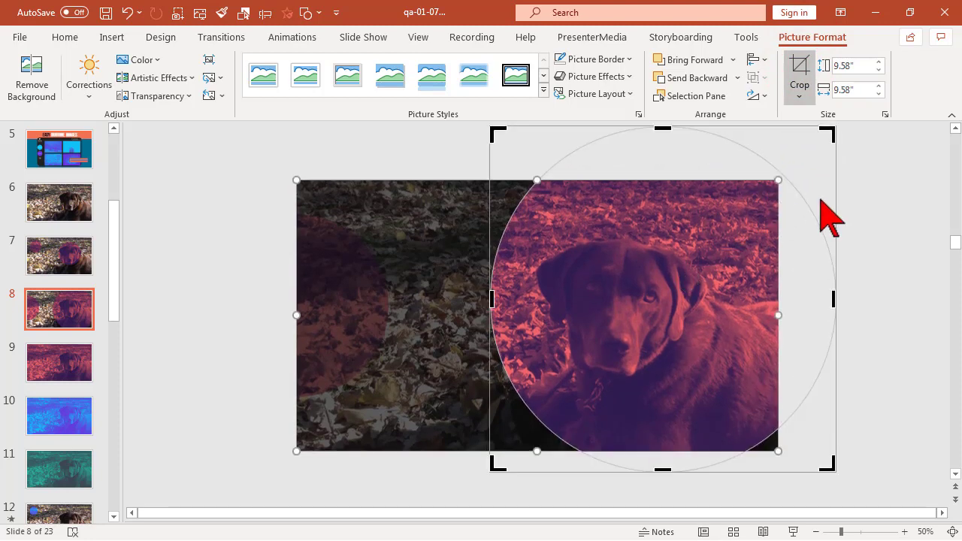
left_click_drag(835, 192, 850, 203)
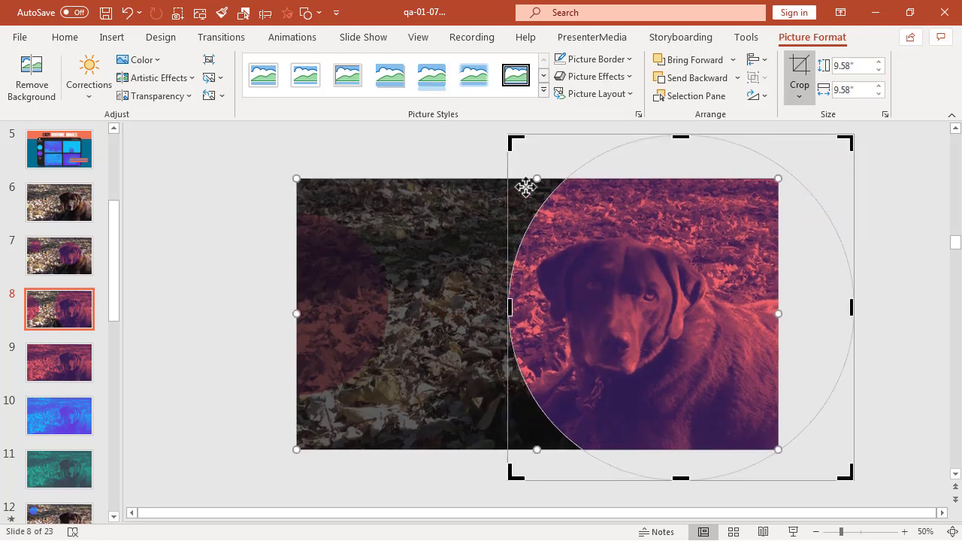
left_click(799, 82)
left_click(799, 72)
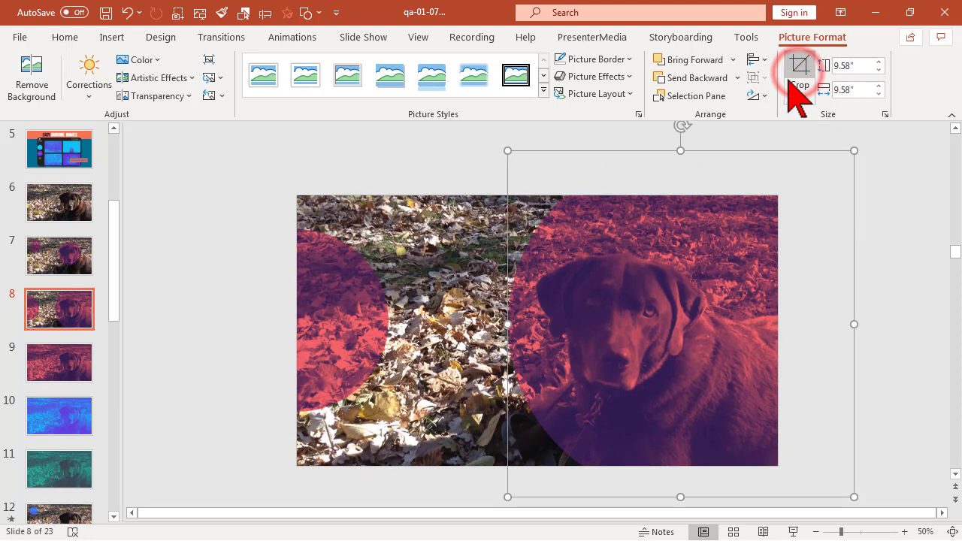
Give slide 8 a 2.00-second Morph transition, then return to slide 7 to compare.
left_click(81, 314)
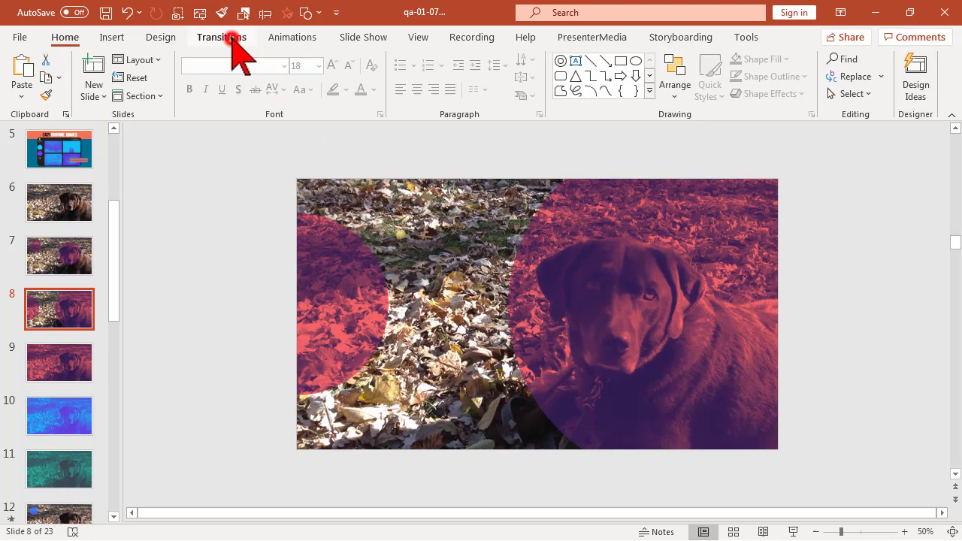
left_click(233, 39)
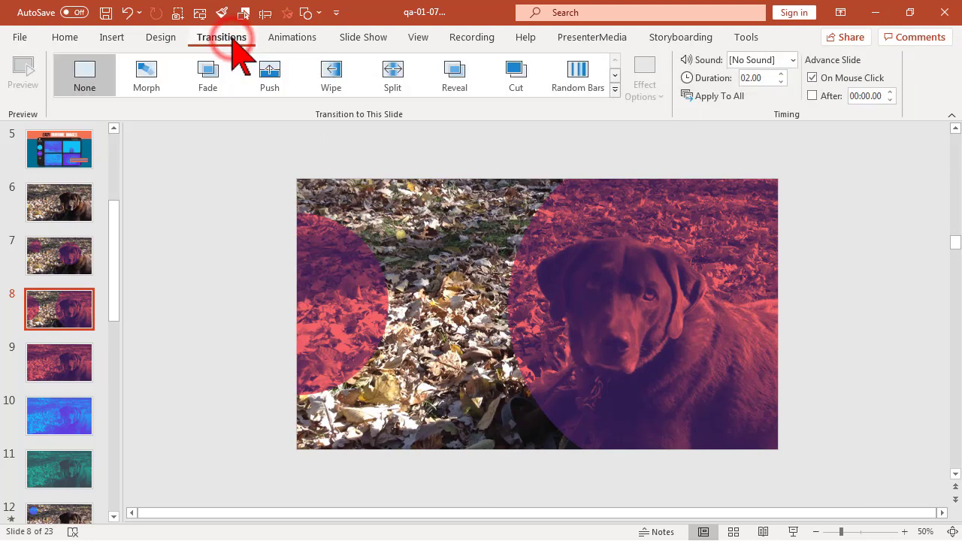
left_click(141, 73)
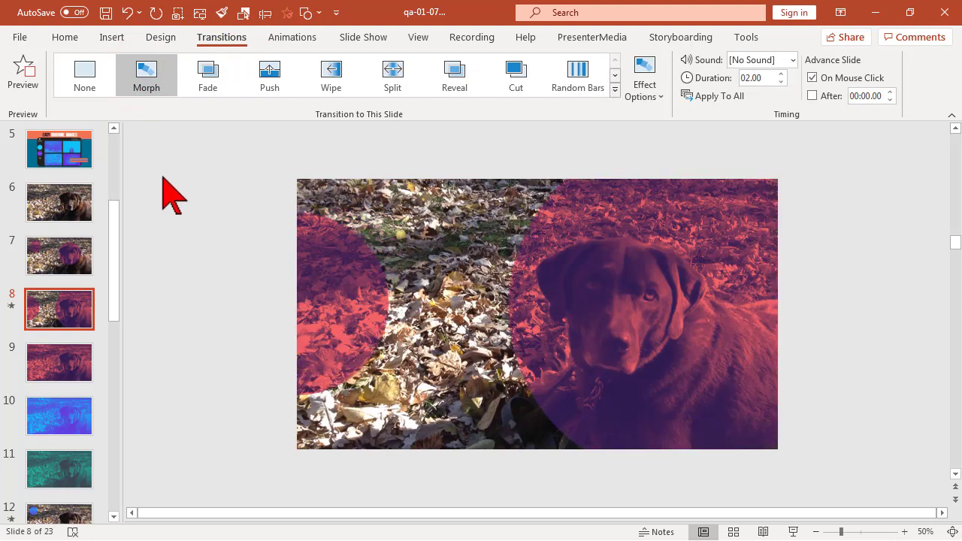
left_click(66, 242)
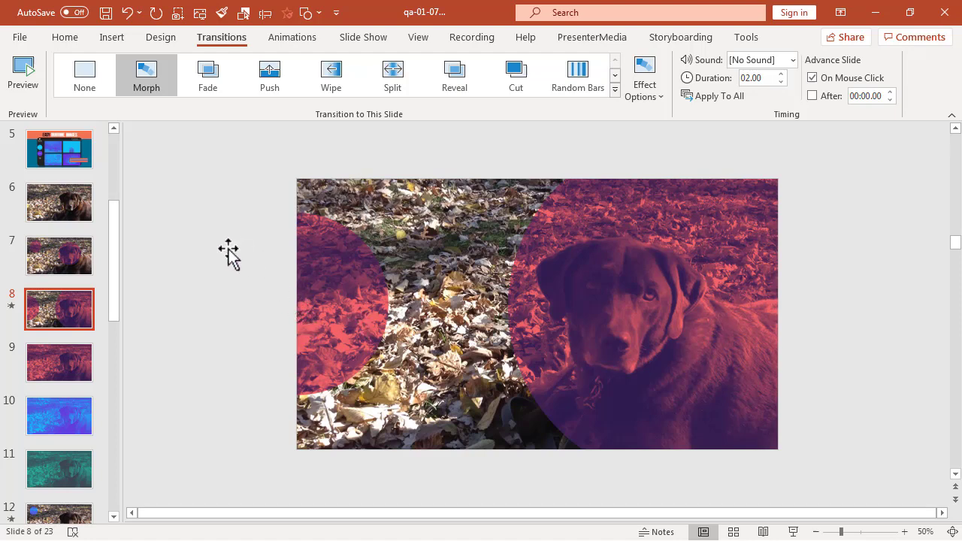
Deselect the circle and browse the slide thumbnails to the blue-duotone-strip dog slide 7.
left_click(349, 309)
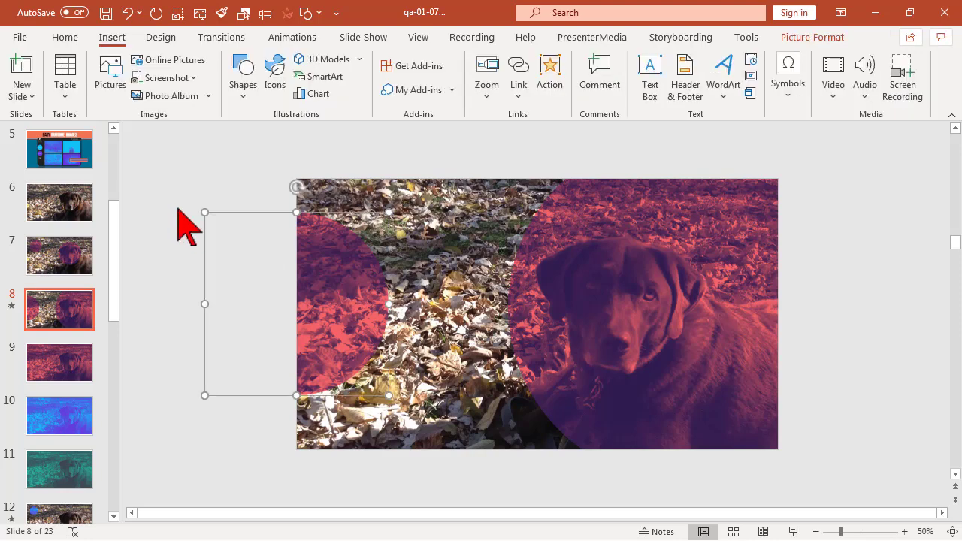
left_click(186, 163)
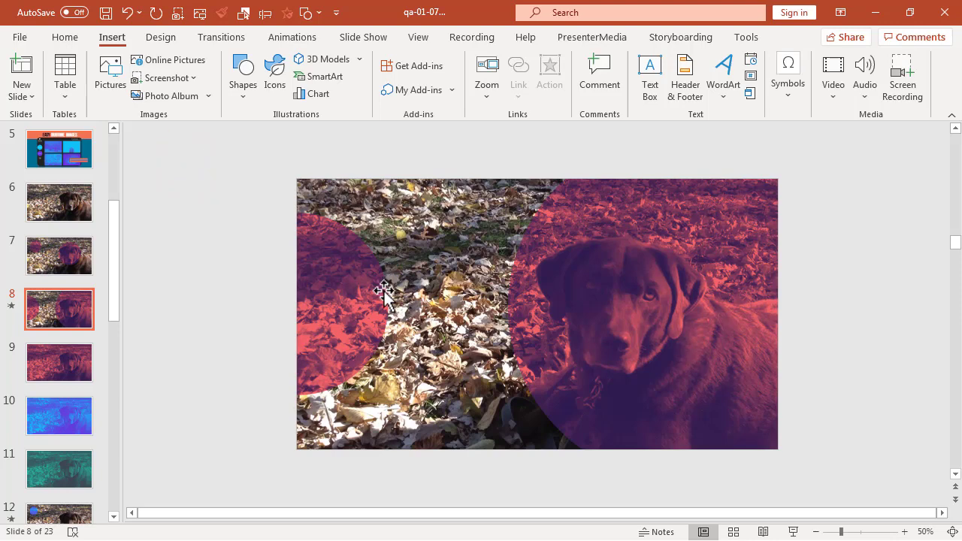
left_click(117, 232)
scroll(120, 294, "down", 5)
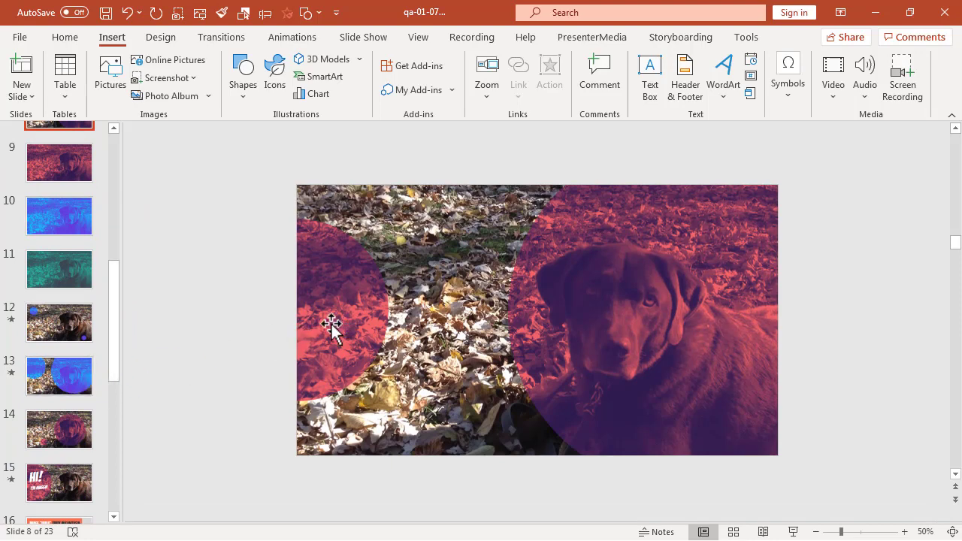
left_click(44, 216)
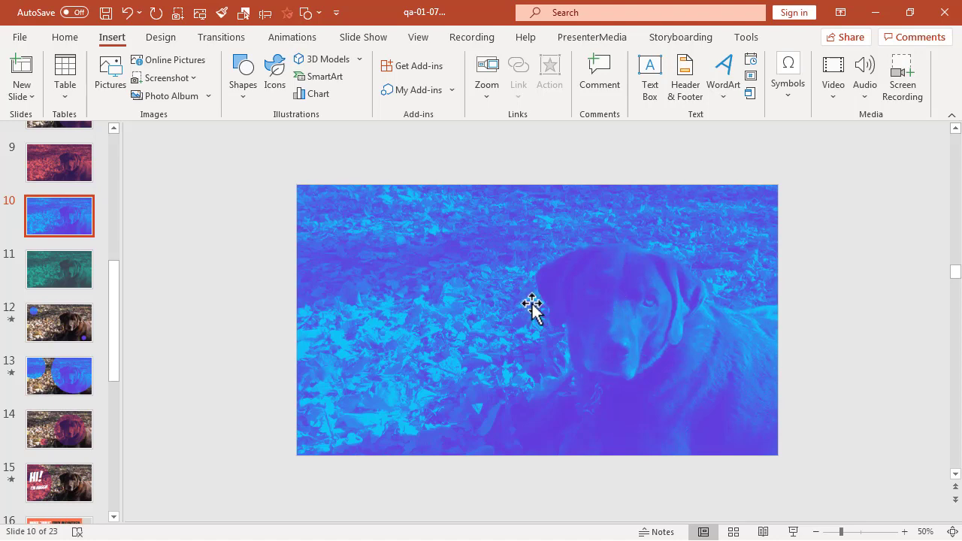
left_click(229, 297)
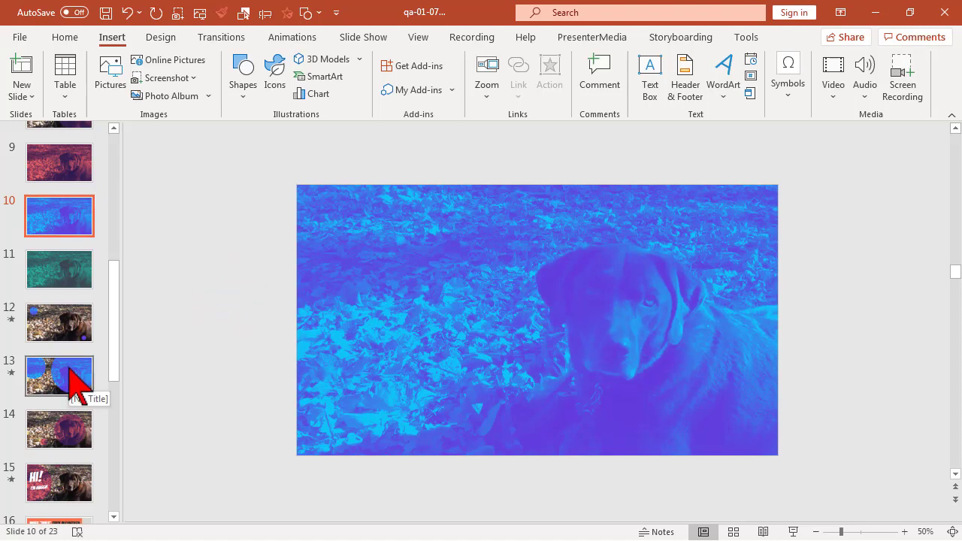
scroll(70, 369, "up", 3)
left_click(75, 237)
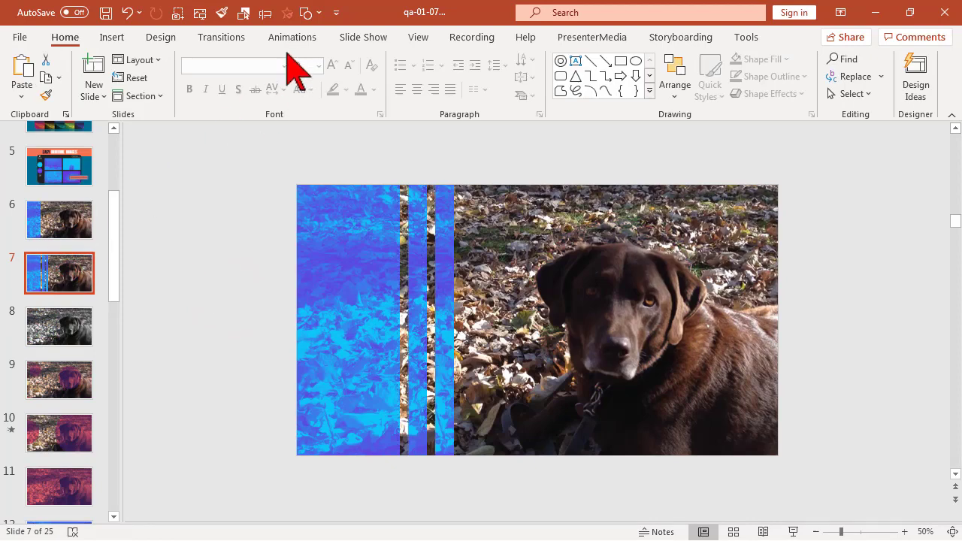
Apply a 2.00-second Morph transition to slide 7, then review slide 6 for comparison.
left_click(213, 38)
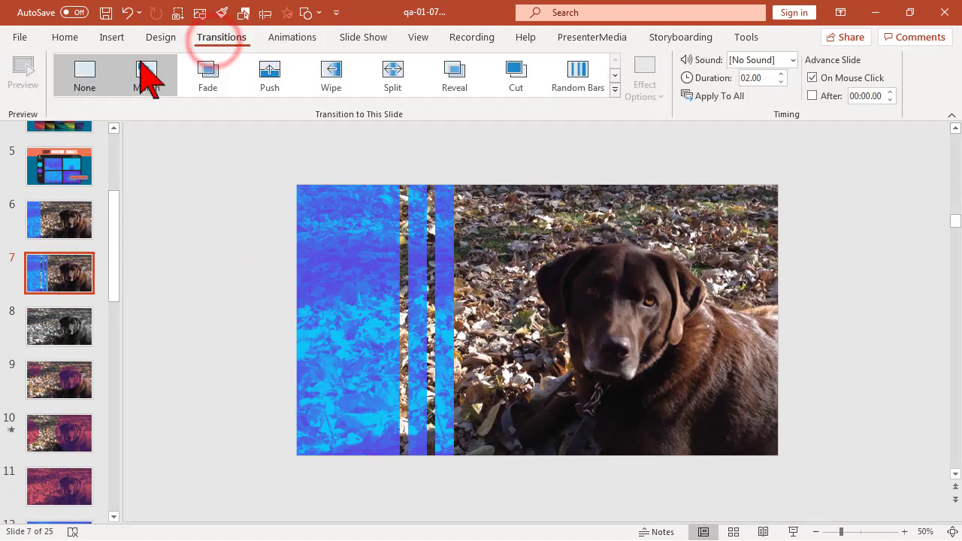
left_click(141, 69)
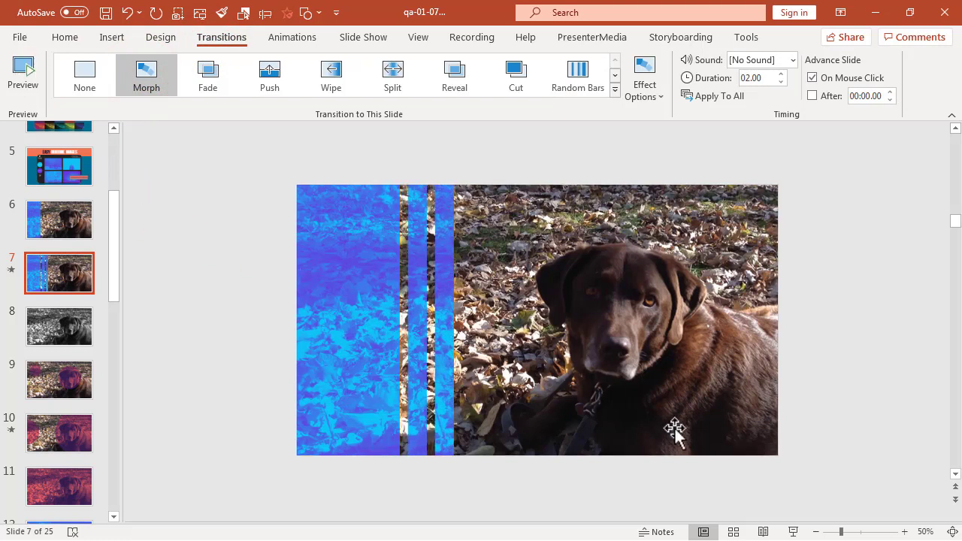
left_click(75, 225)
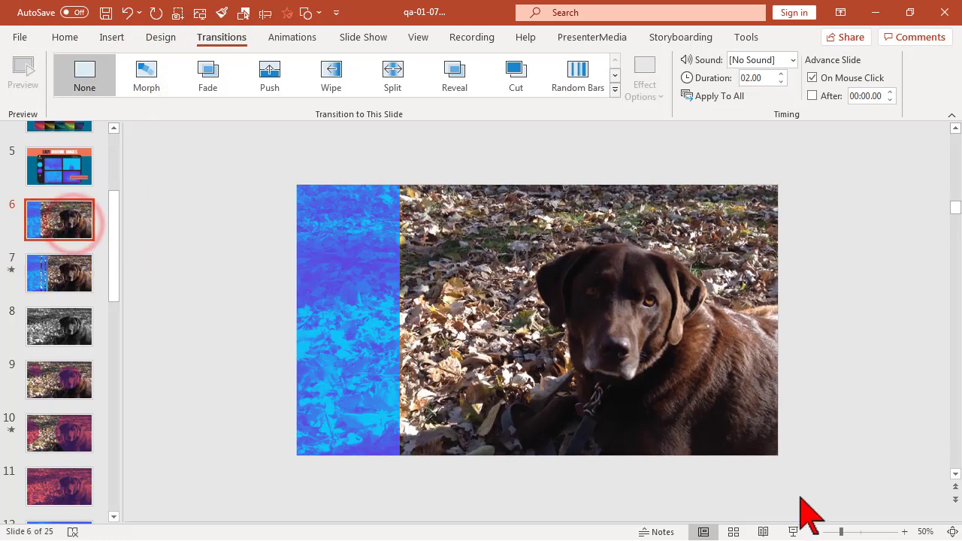